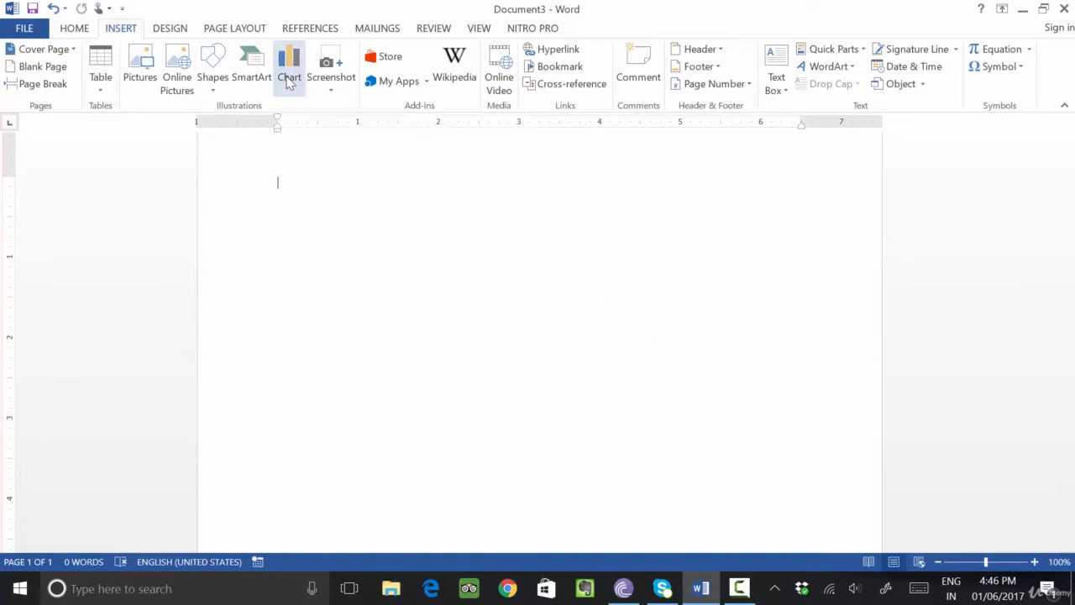
# - Insert a Clustered Column chart into the blank document
pyautogui.click(288, 80)
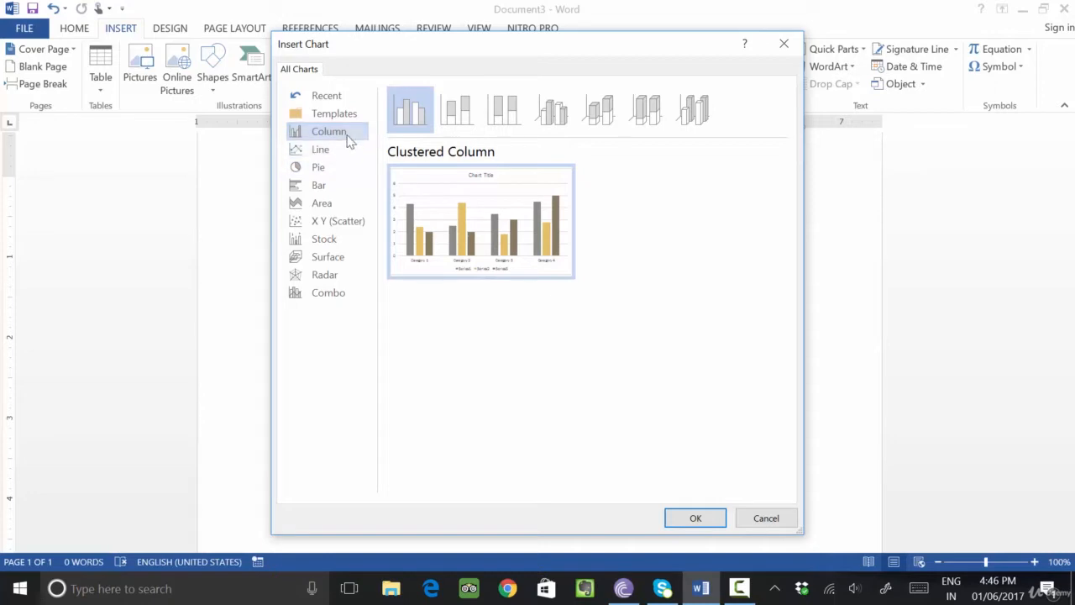
pyautogui.moveTo(466, 225)
pyautogui.click(317, 186)
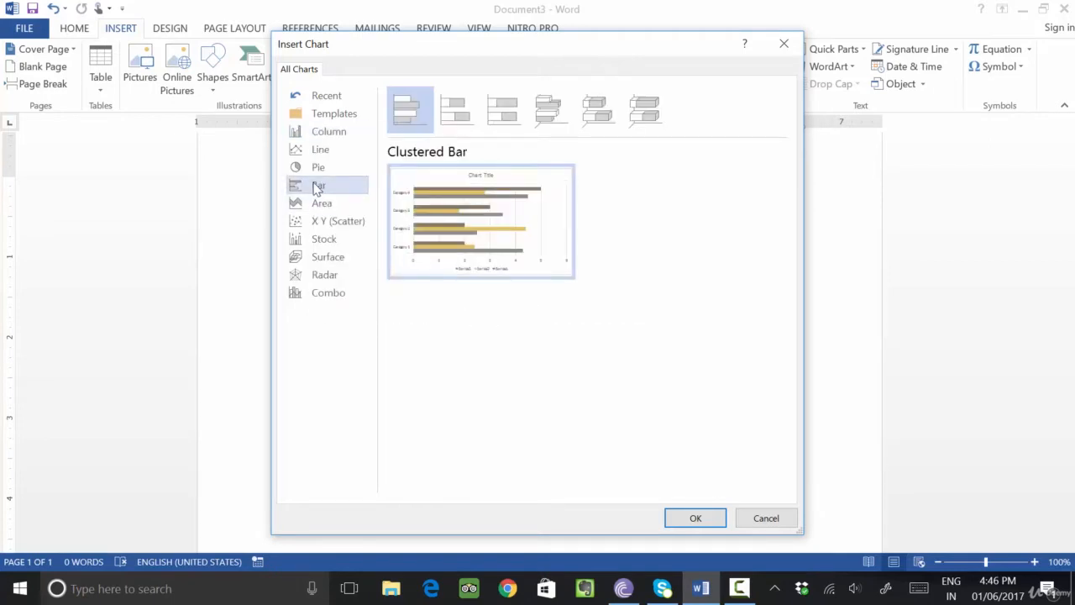
pyautogui.click(324, 135)
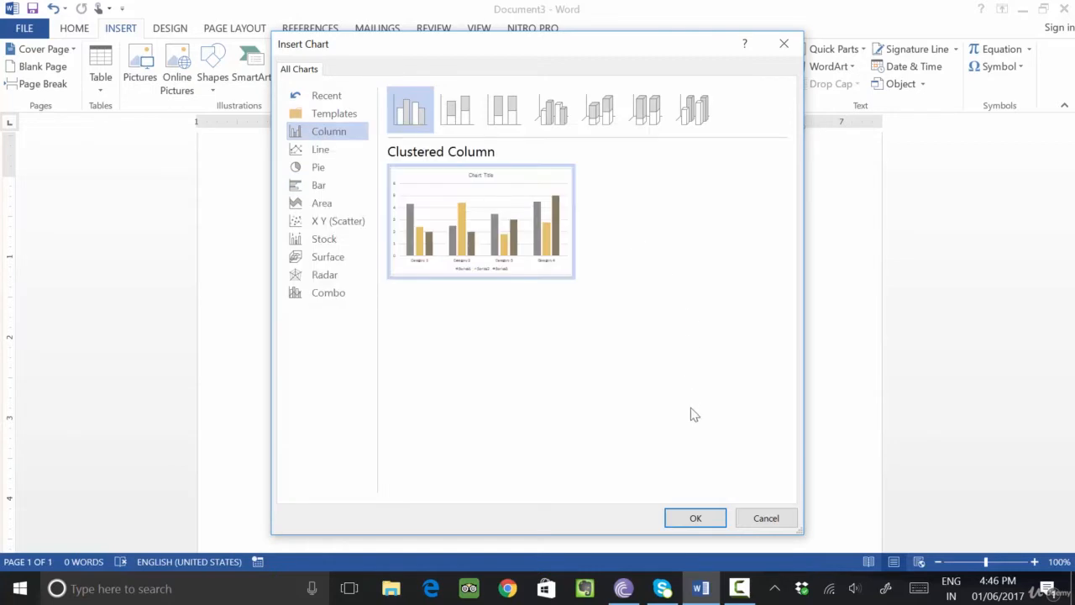
pyautogui.click(695, 519)
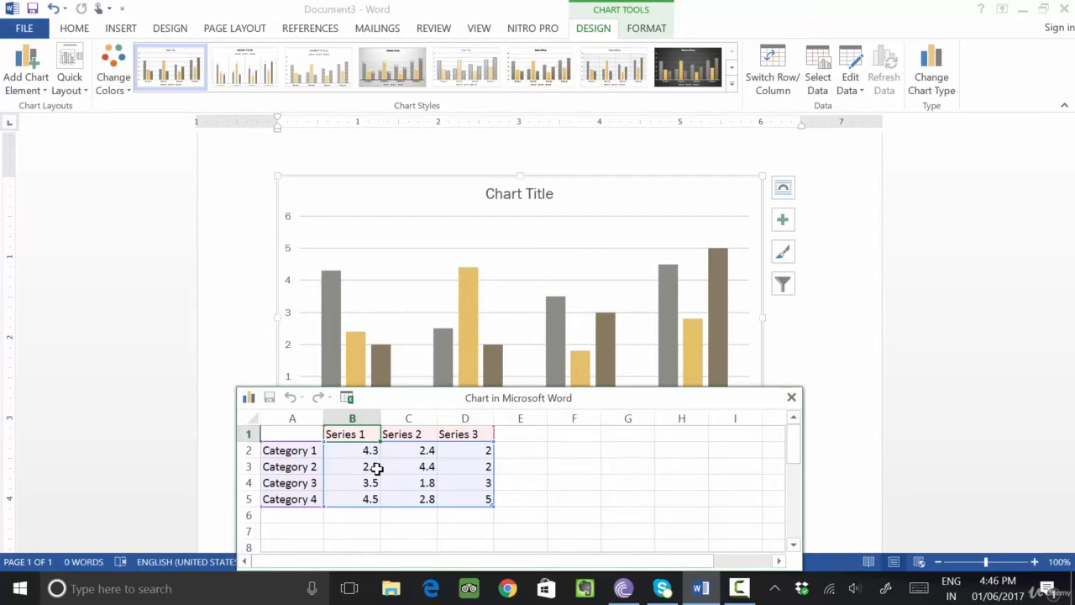
# - Name the three data series in the chart's data sheet Computer, Laptops and Tablets
pyautogui.write('Computer')
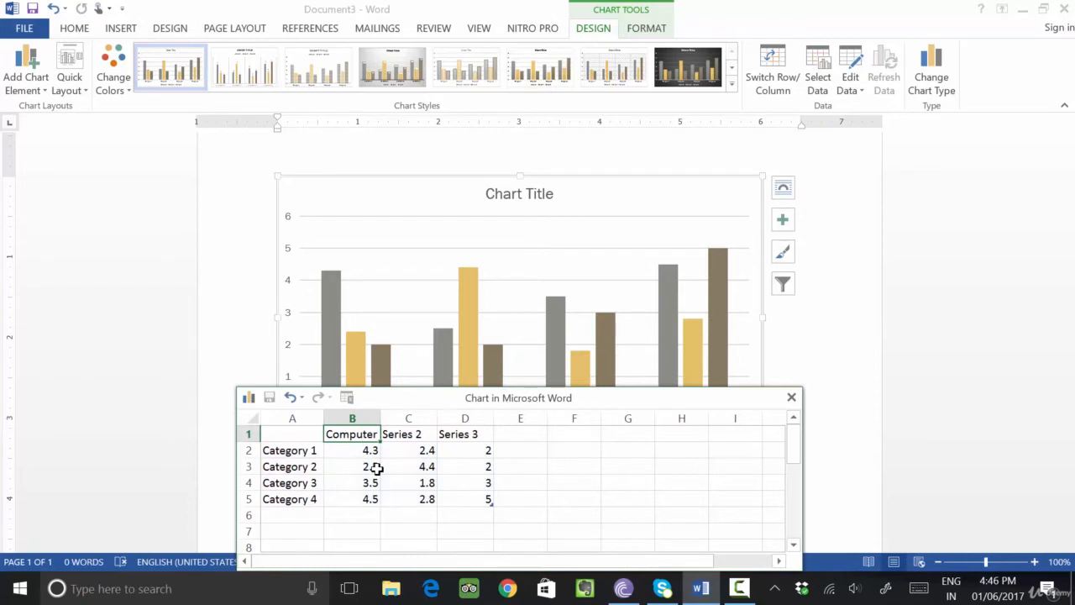
pyautogui.press('Tab')
pyautogui.write('La')
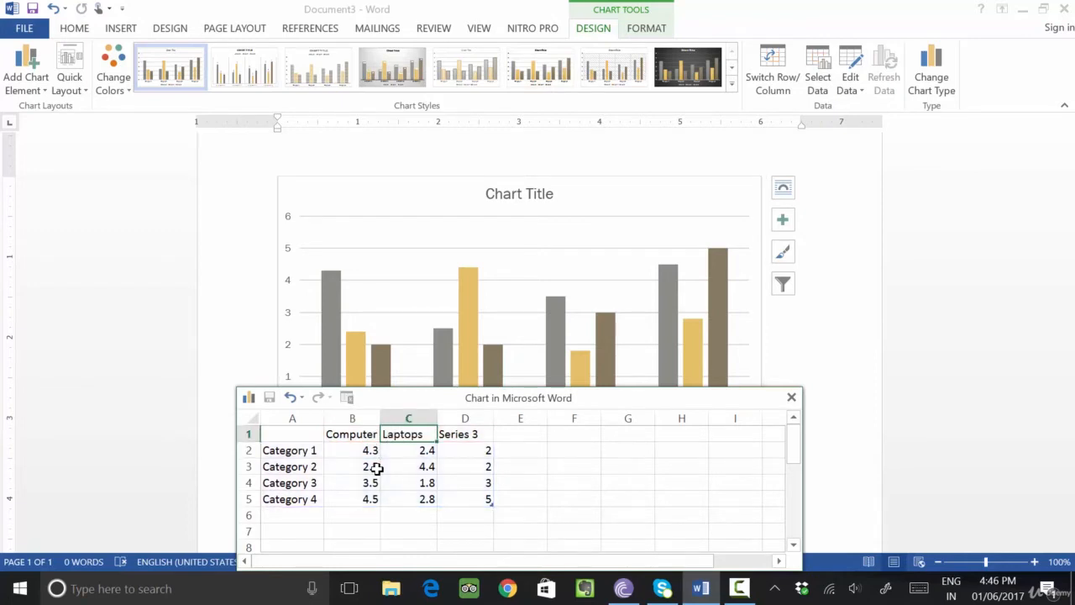
pyautogui.press('Tab')
pyautogui.write('Tabl')
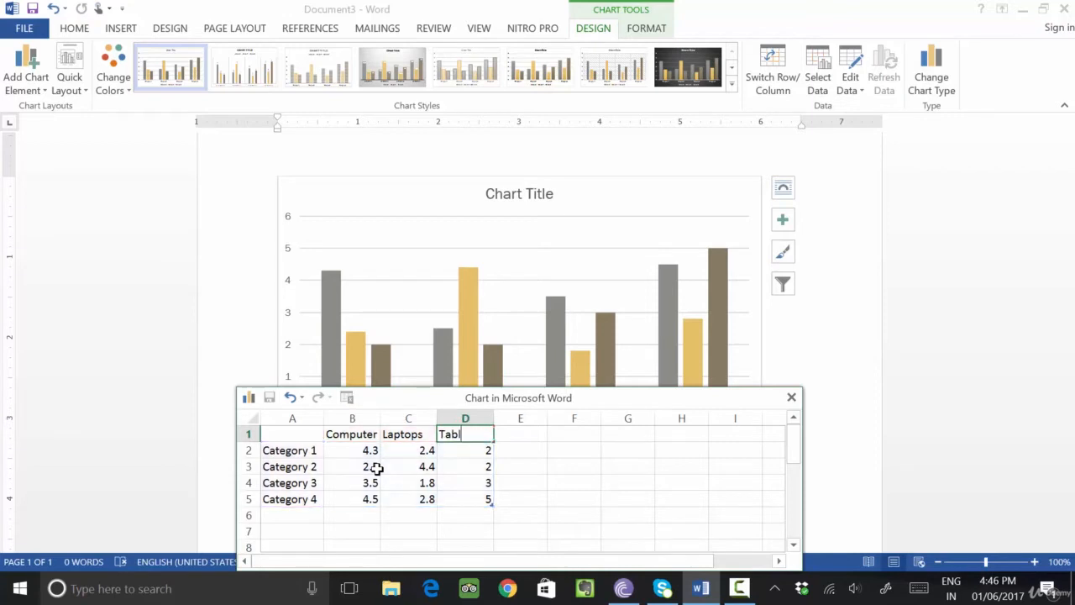
pyautogui.press('Return')
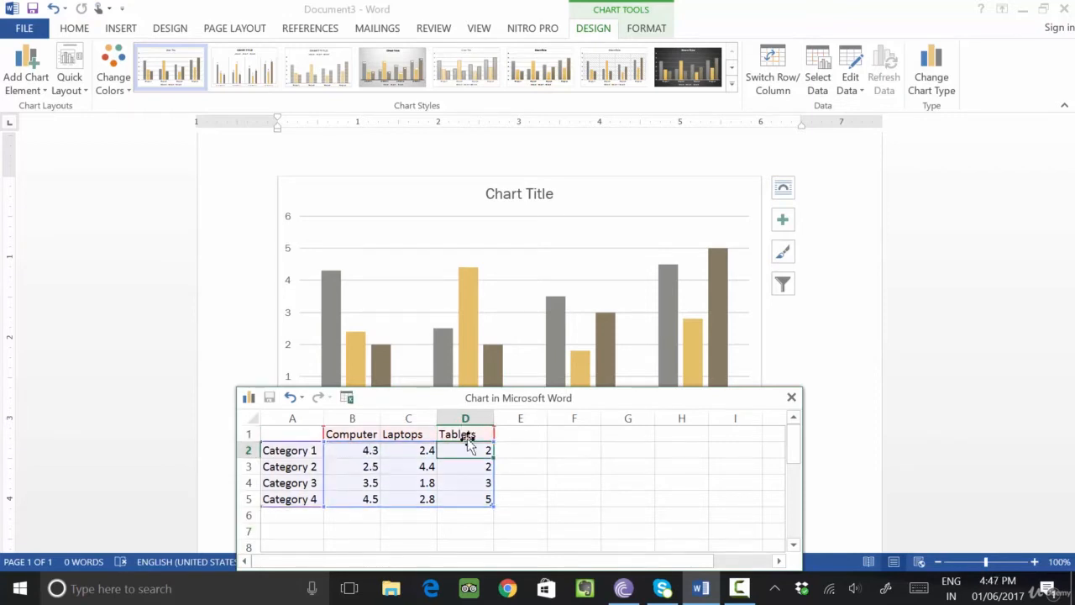
# - Rename the four chart categories in column A as January, February, March and April
pyautogui.click(304, 449)
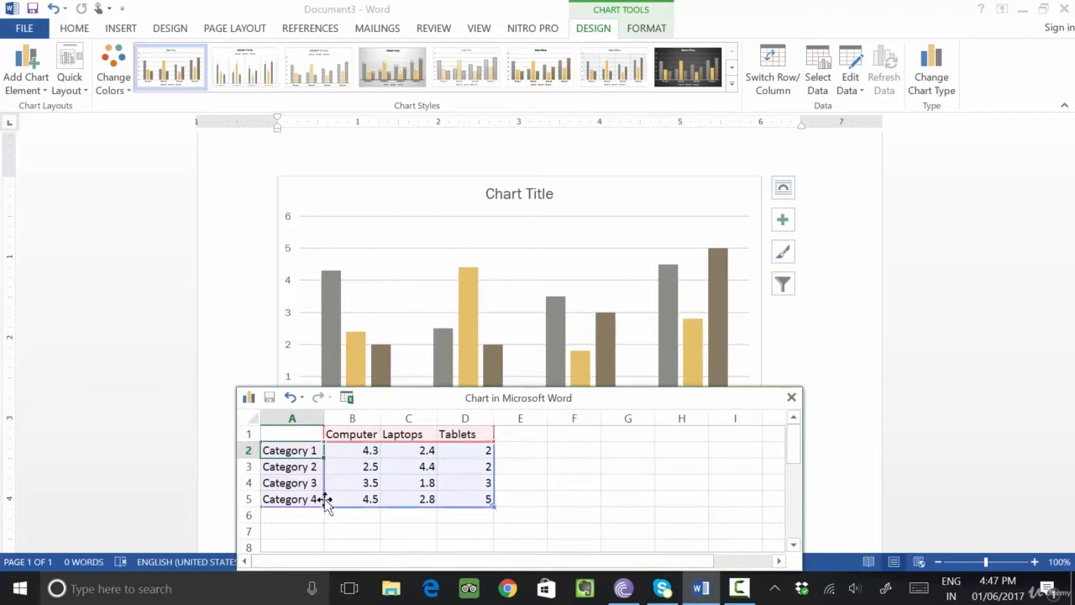
pyautogui.write('January')
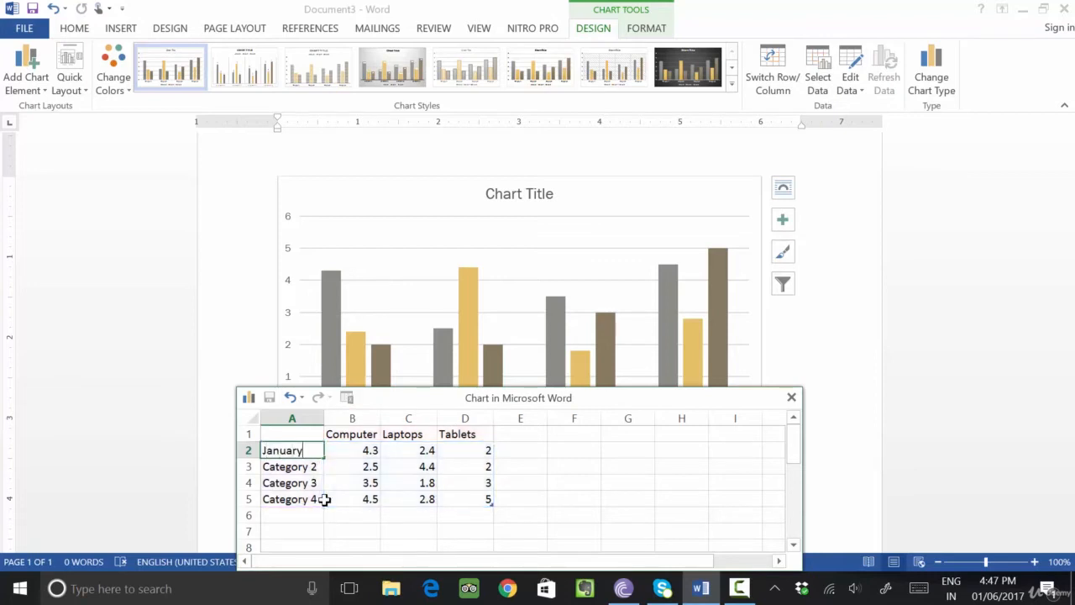
pyautogui.press('Return')
pyautogui.write('Feb')
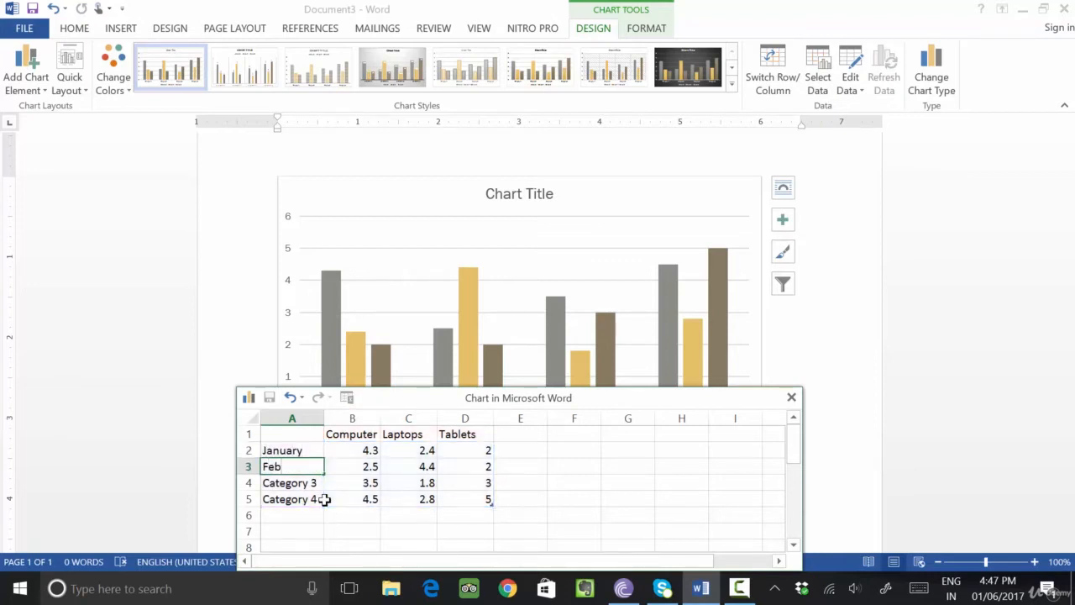
pyautogui.write('ruary')
pyautogui.press('Return')
pyautogui.write('Ma')
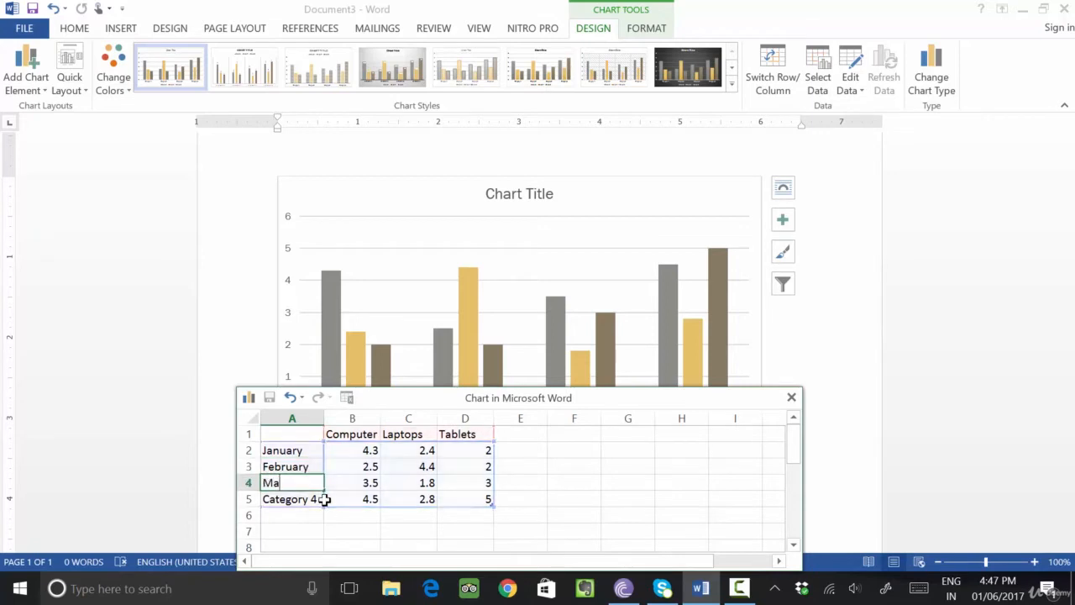
pyautogui.write('rch')
pyautogui.press('Return')
pyautogui.write('April')
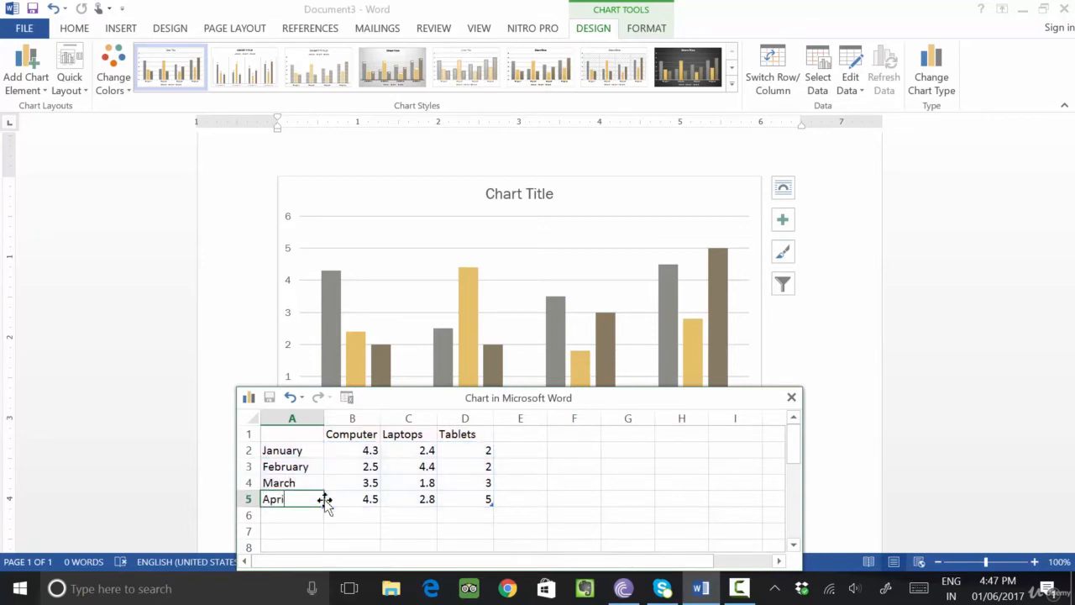
pyautogui.press('Return')
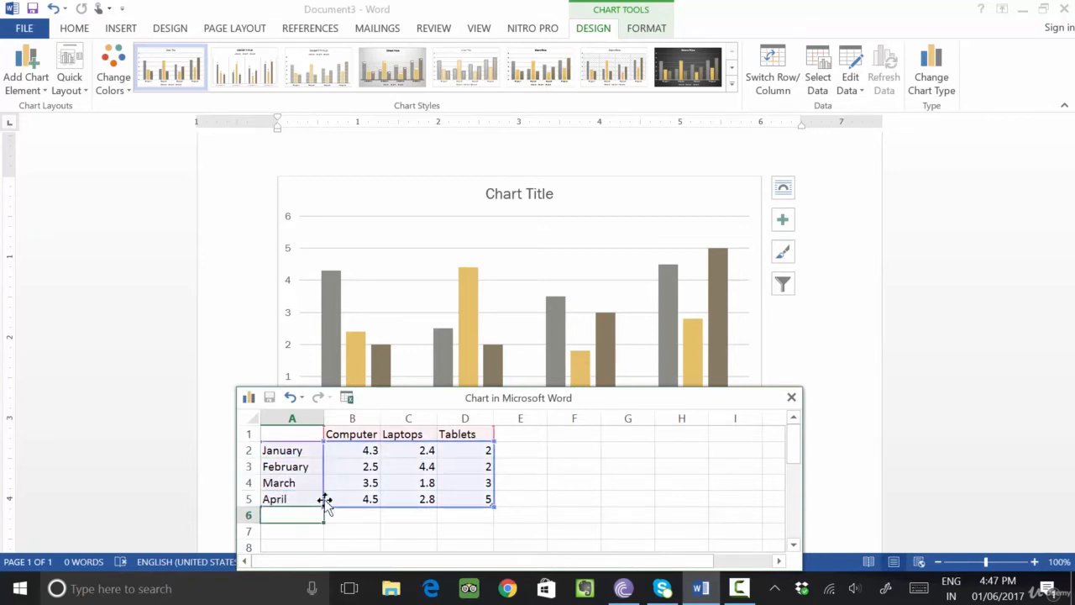
# - Enter the Computer values for January to April as 23, 43, 56 and 45
pyautogui.click(353, 446)
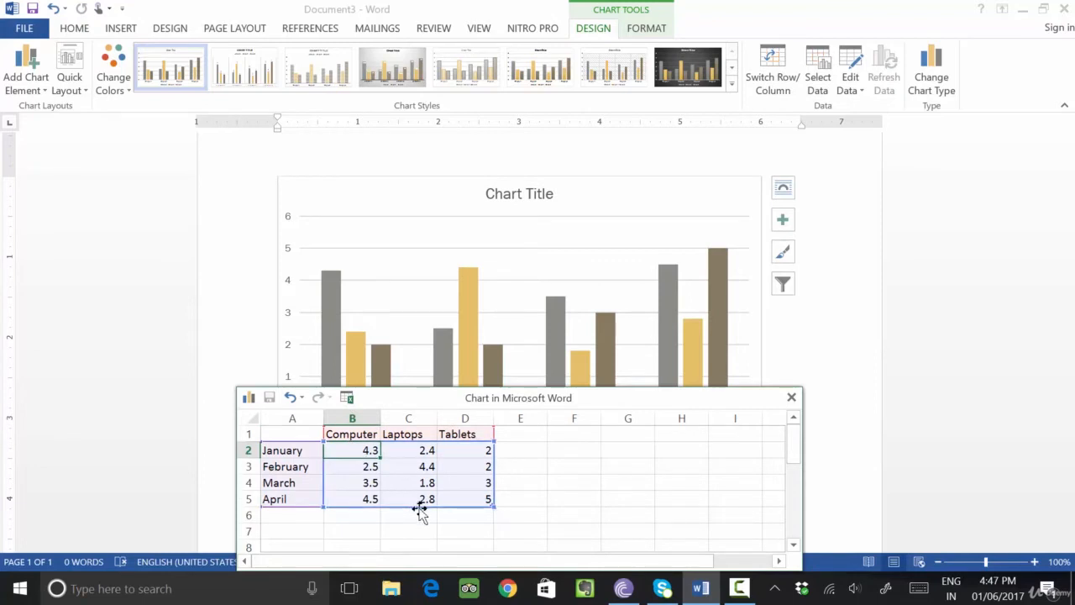
pyautogui.write('23')
pyautogui.press('Return')
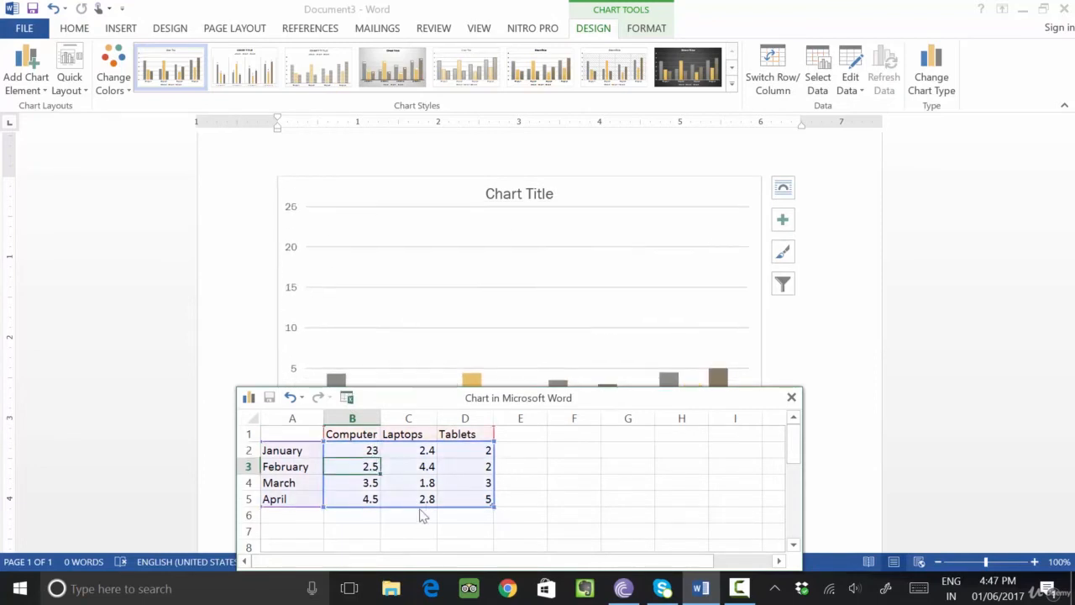
pyautogui.write('43')
pyautogui.press('Return')
pyautogui.write('56')
pyautogui.press('Return')
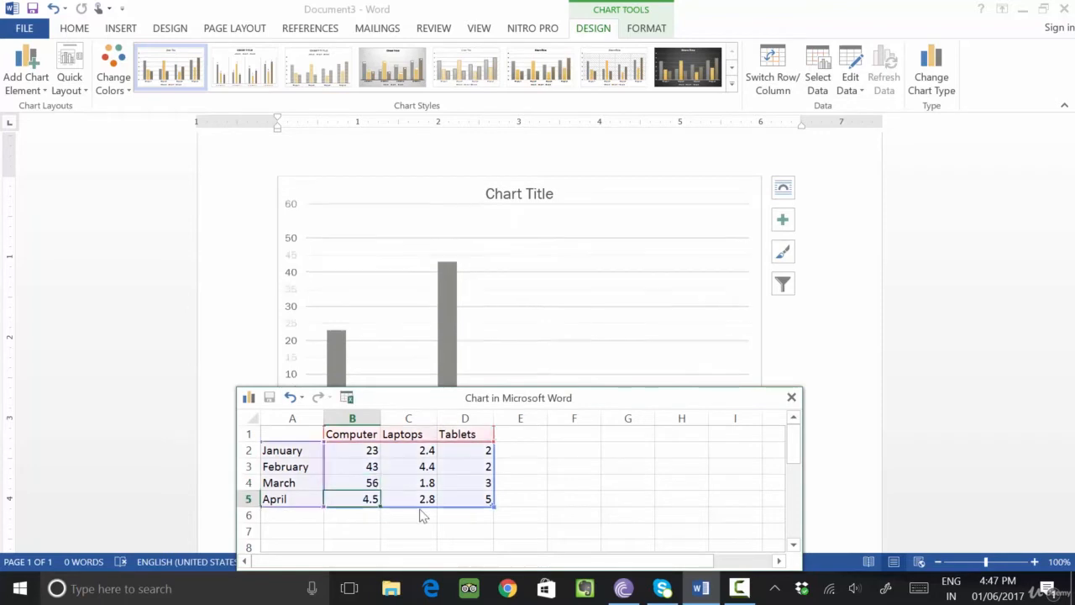
pyautogui.write('45')
pyautogui.press('Return')
# - Enter the Laptops values for January to April as 65, 65, 45 and 56
pyautogui.press('Up')
pyautogui.press('Up')
pyautogui.press('Up')
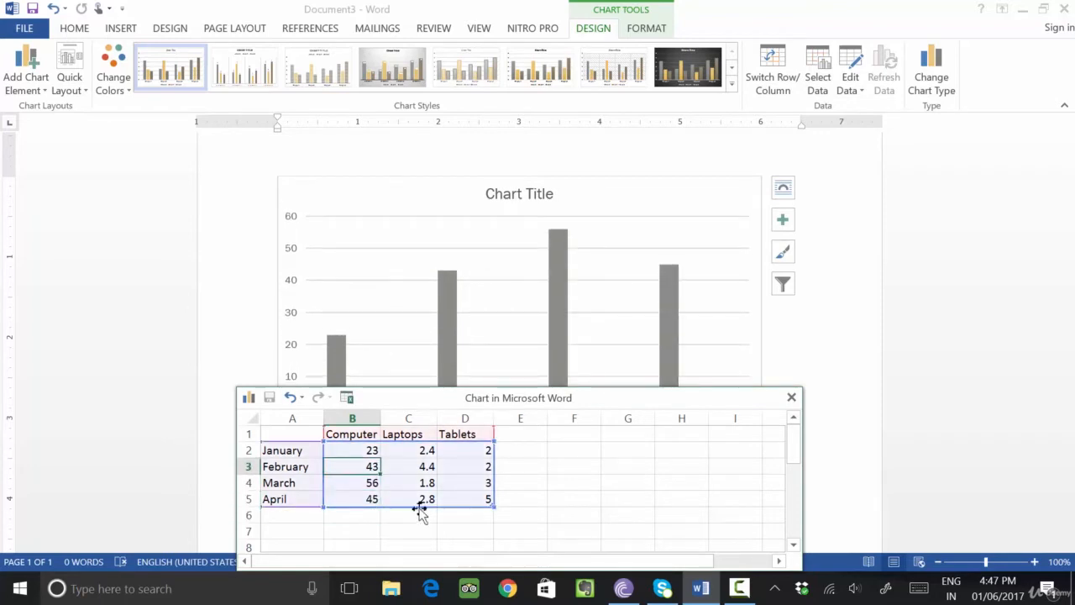
pyautogui.press('Right')
pyautogui.press('Up')
pyautogui.write('65')
pyautogui.press('Return')
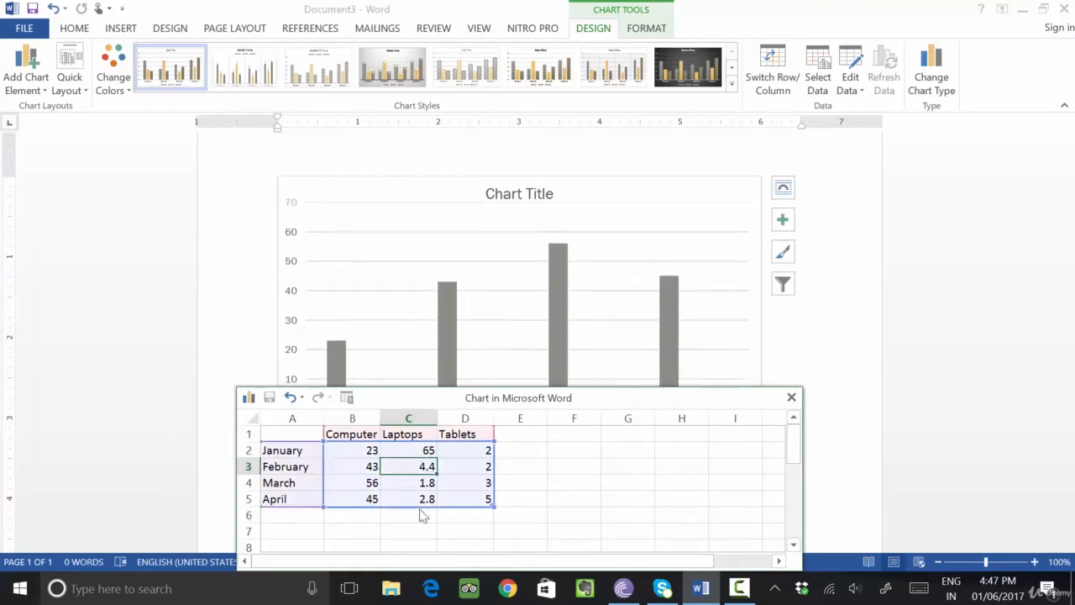
pyautogui.write('65')
pyautogui.press('Return')
pyautogui.write('45')
pyautogui.press('Return')
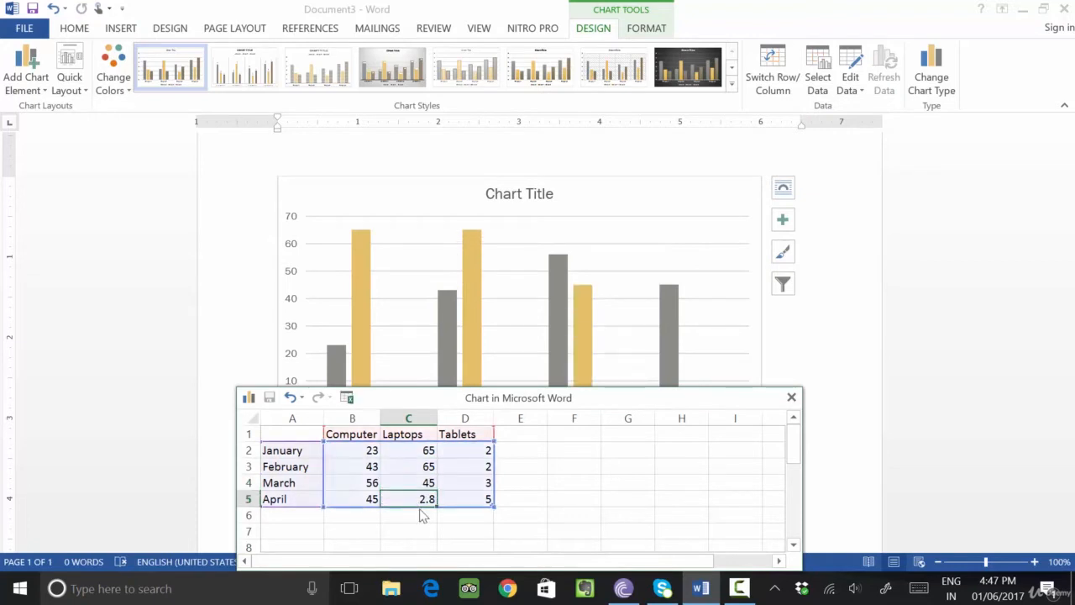
pyautogui.write('56')
pyautogui.press('Return')
# - Enter the Tablets values for January to April as 56, 65, 65 and 56, and close the chart's data sheet
pyautogui.press('Up')
pyautogui.press('Up')
pyautogui.press('Up')
pyautogui.press('Up')
pyautogui.press('Right')
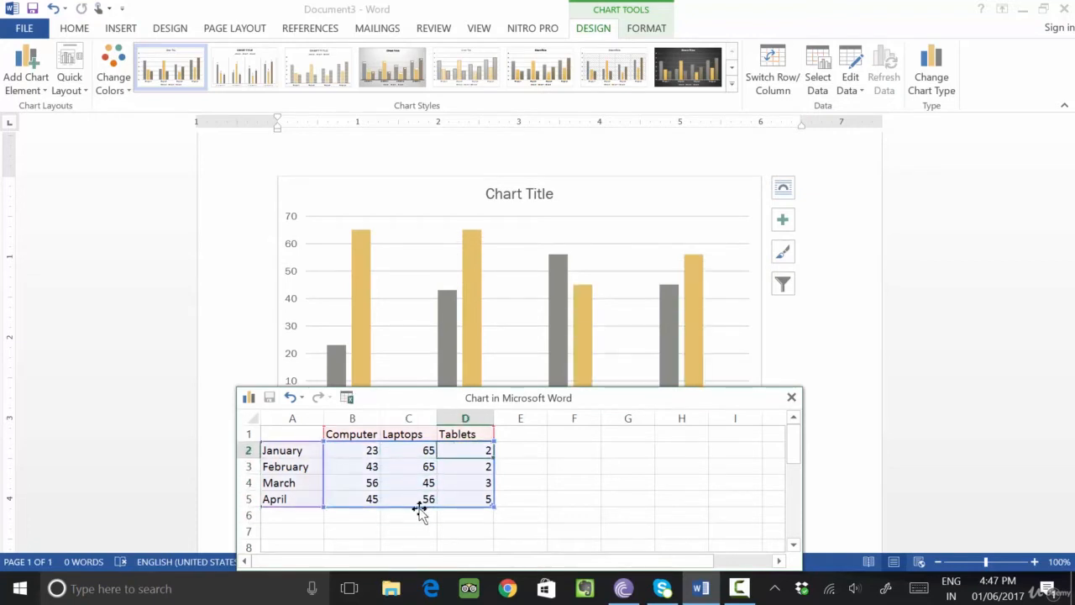
pyautogui.write('56')
pyautogui.press('Return')
pyautogui.write('65')
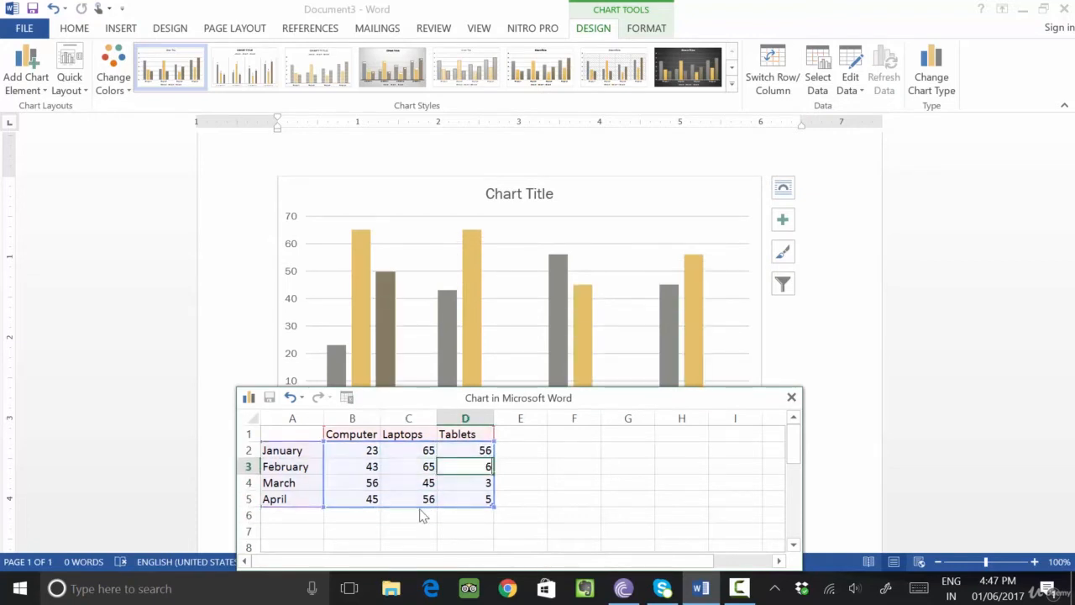
pyautogui.press('Return')
pyautogui.write('65')
pyautogui.press('Return')
pyautogui.write('56')
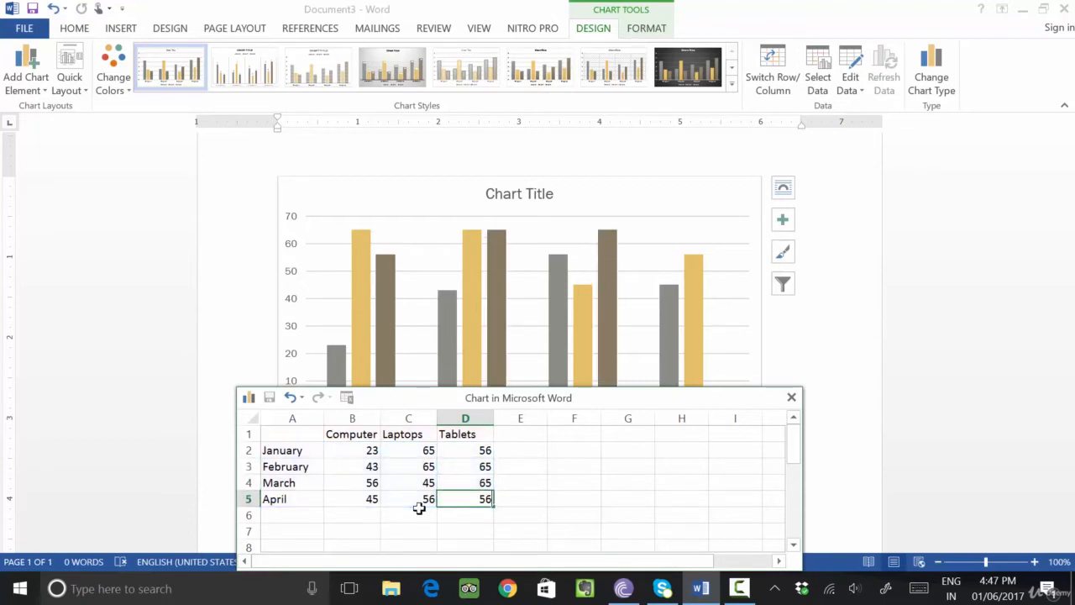
pyautogui.press('Return')
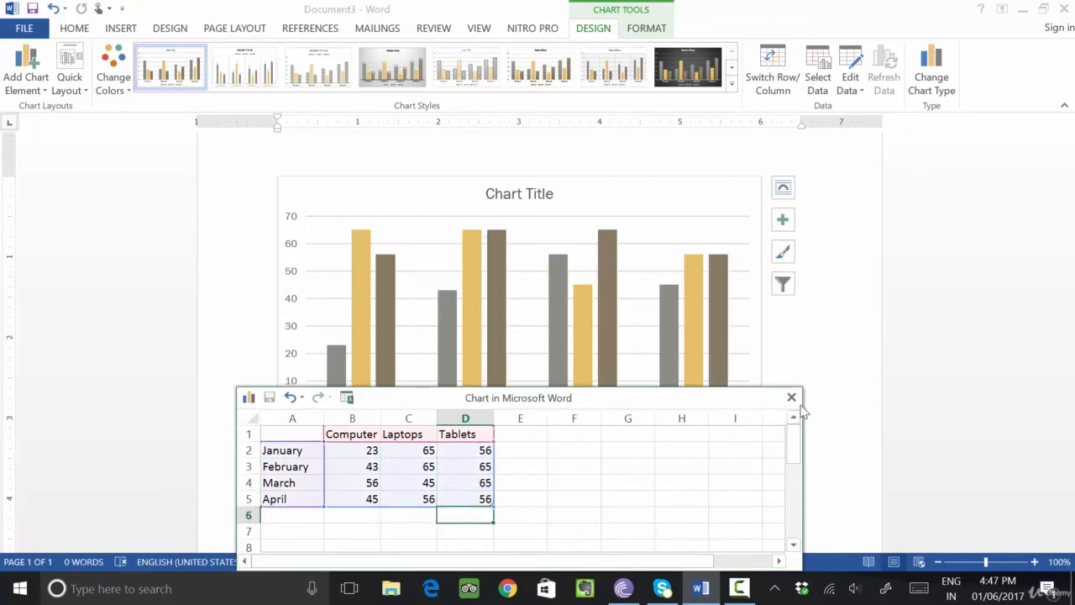
pyautogui.click(791, 397)
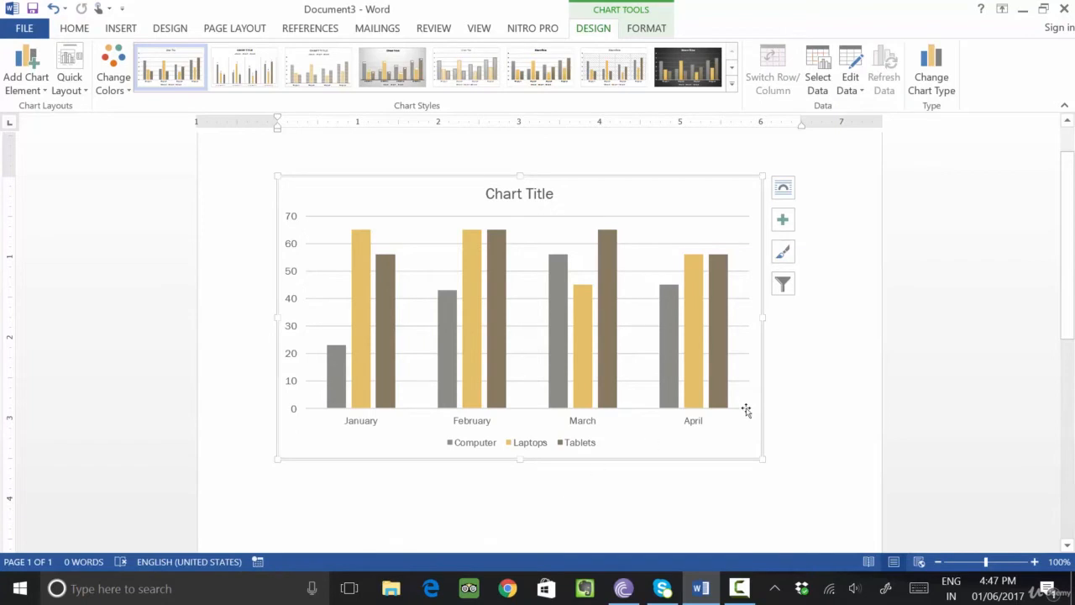
pyautogui.click(857, 352)
pyautogui.scroll(1, 831, 404)
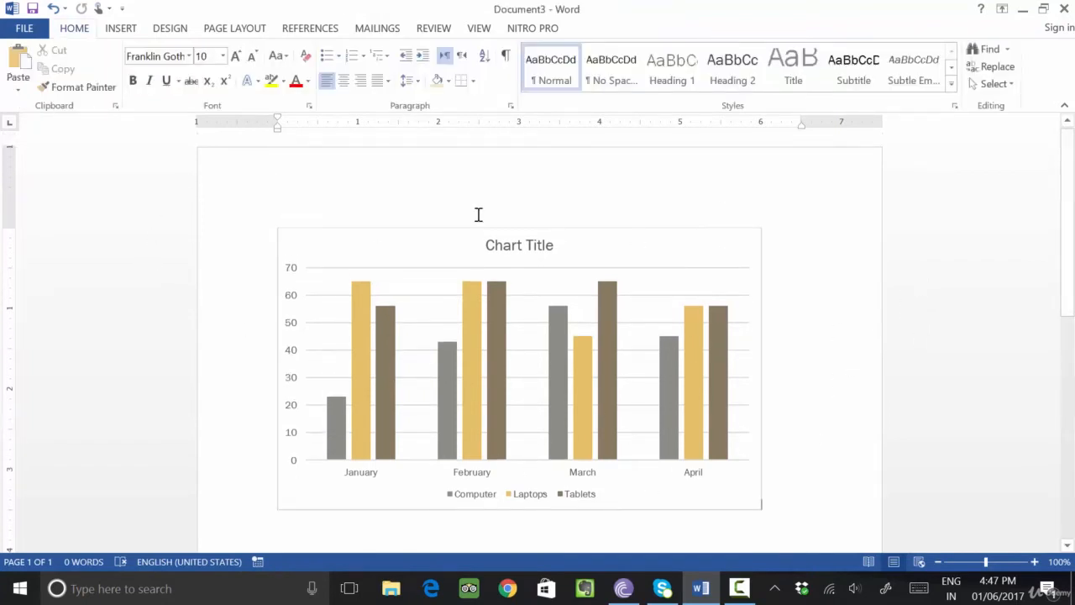
# - Try the dark chart style with glowing outlined columns, followed by the white style with unfilled outlined columns
pyautogui.click(468, 365)
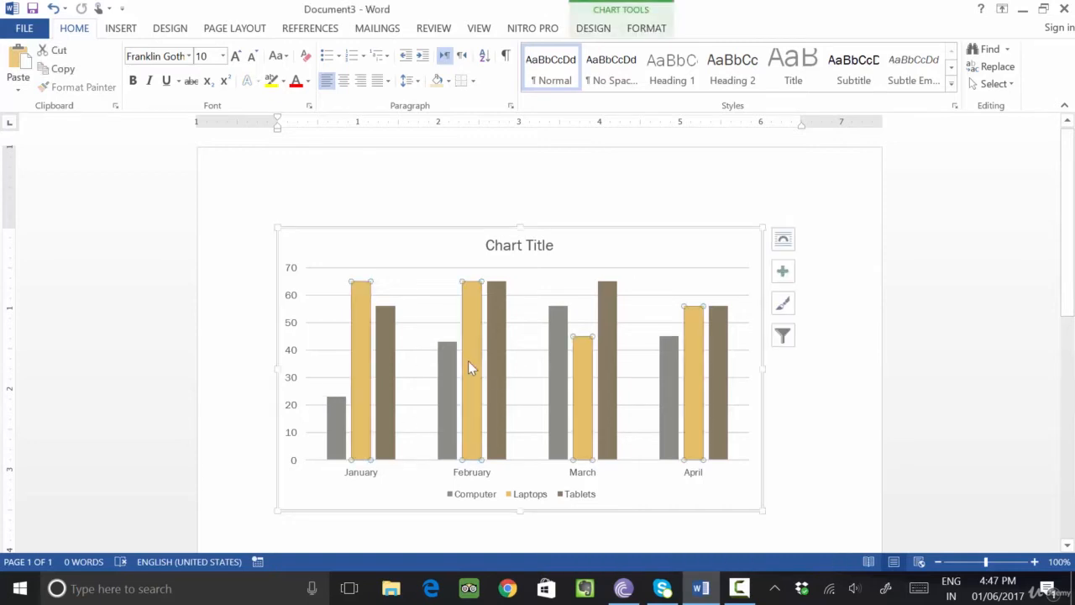
pyautogui.click(608, 28)
pyautogui.click(730, 91)
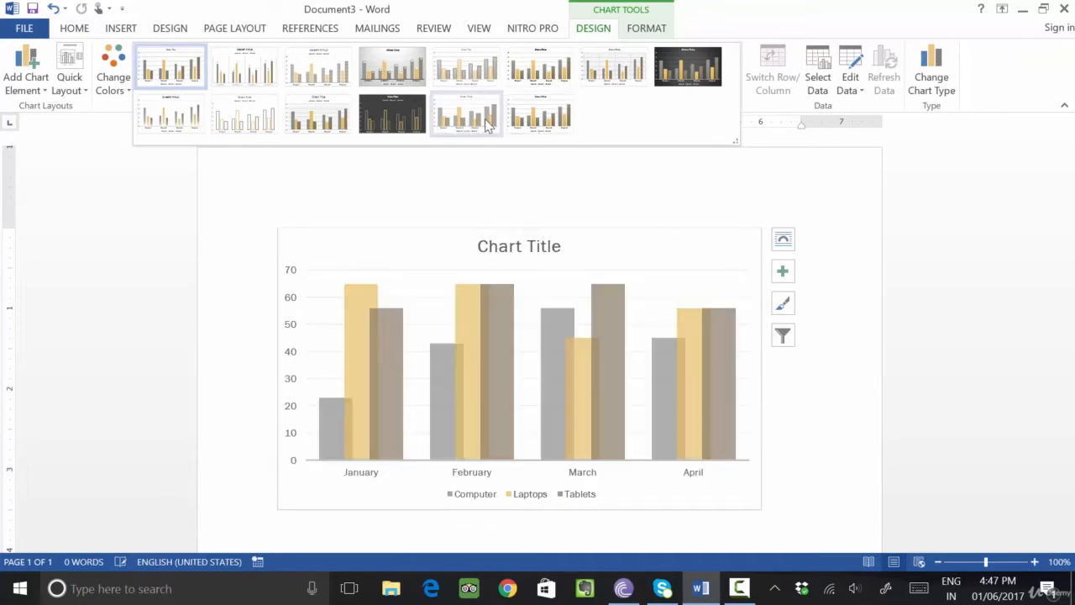
pyautogui.click(388, 122)
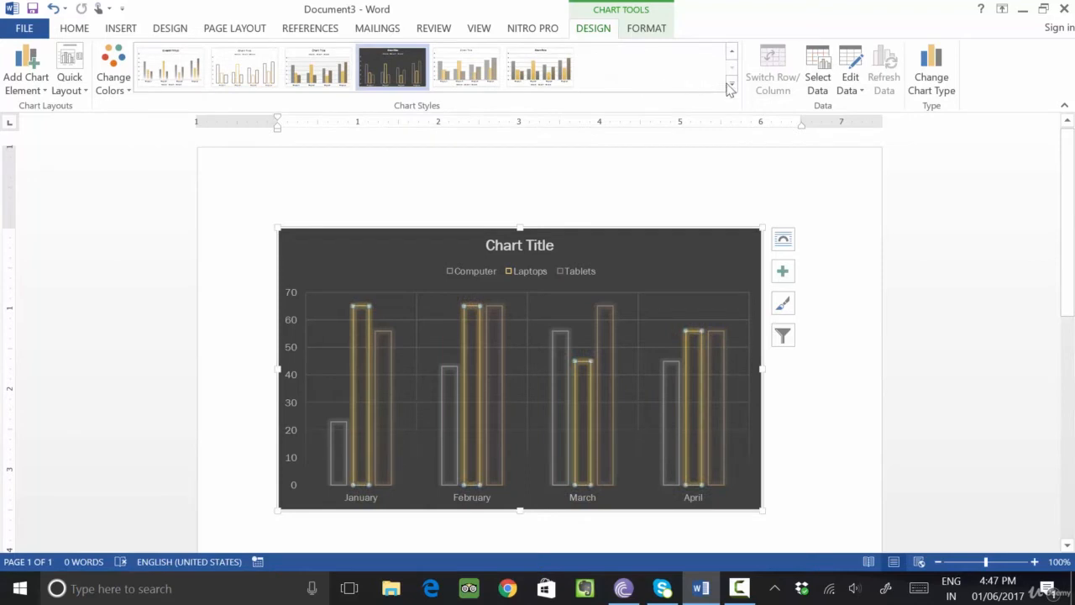
pyautogui.click(727, 86)
pyautogui.click(242, 124)
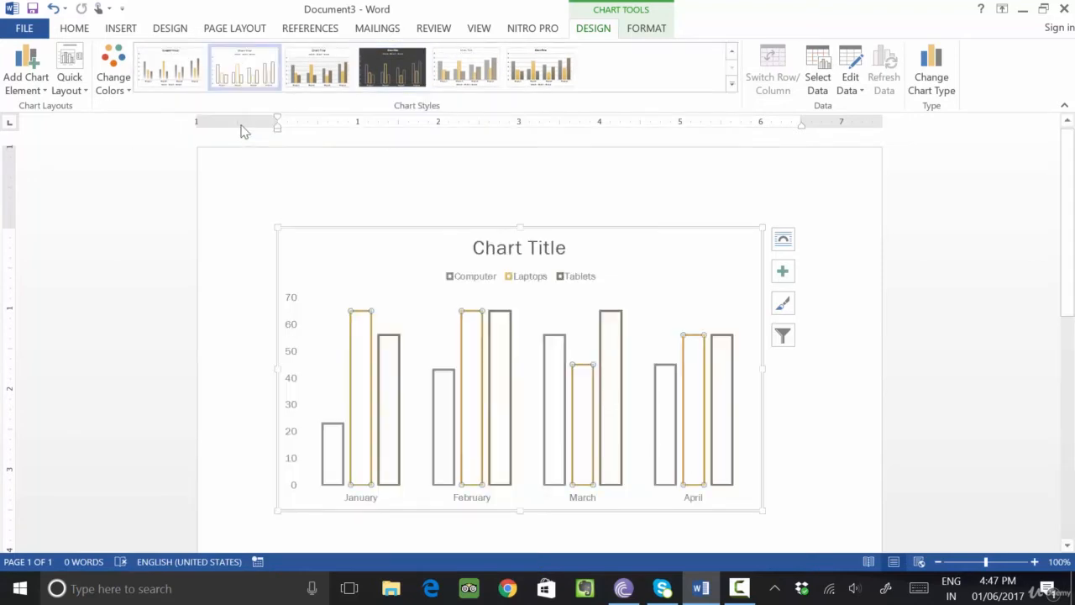
# - Apply the chart style with vertical data labels and an uppercase title, followed by the first chart style in the gallery
pyautogui.click(732, 88)
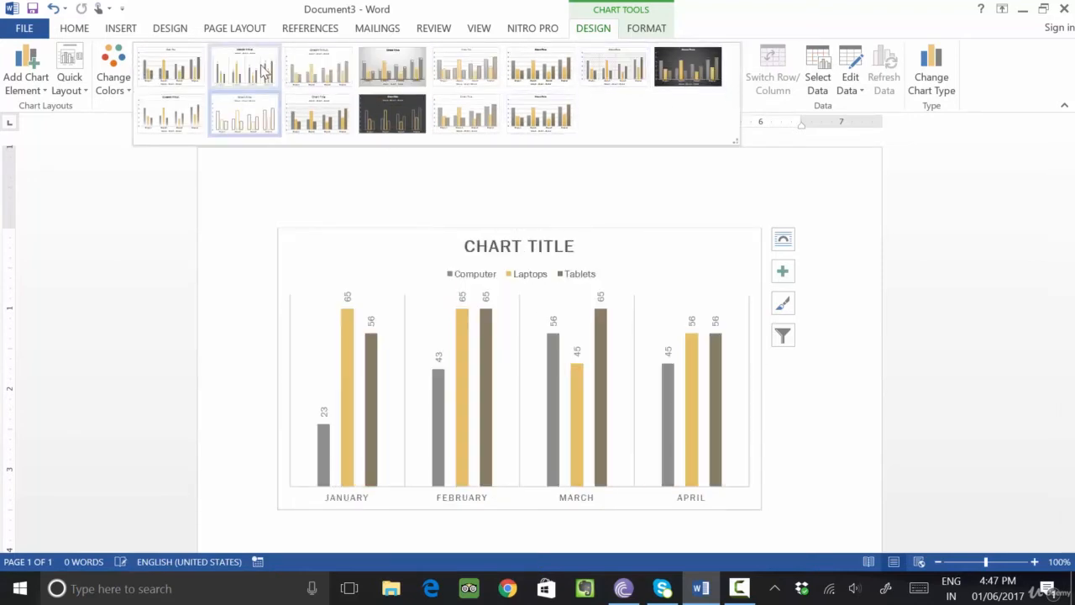
pyautogui.click(264, 72)
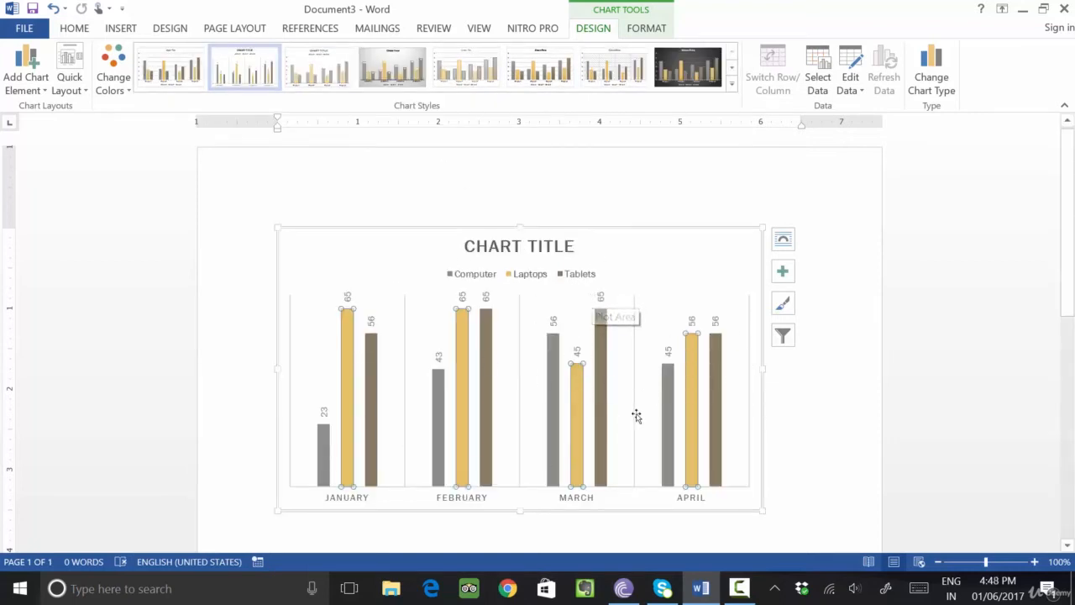
pyautogui.click(385, 503)
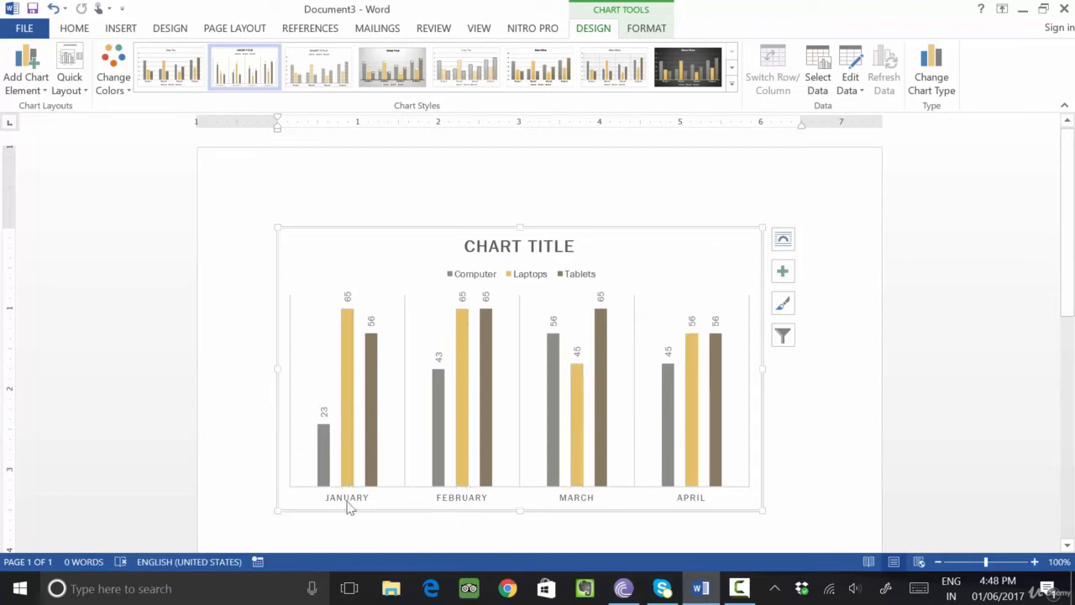
pyautogui.click(177, 76)
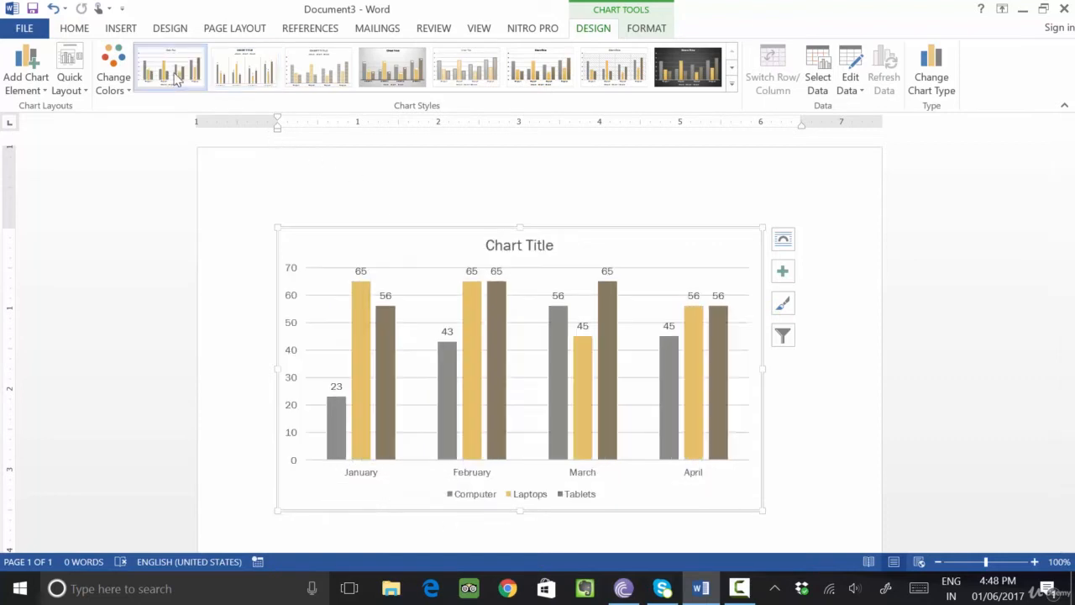
# - Recolour the chart with the pink, blue and green colourful palette and apply the quick layout with a data table below the columns
pyautogui.click(113, 77)
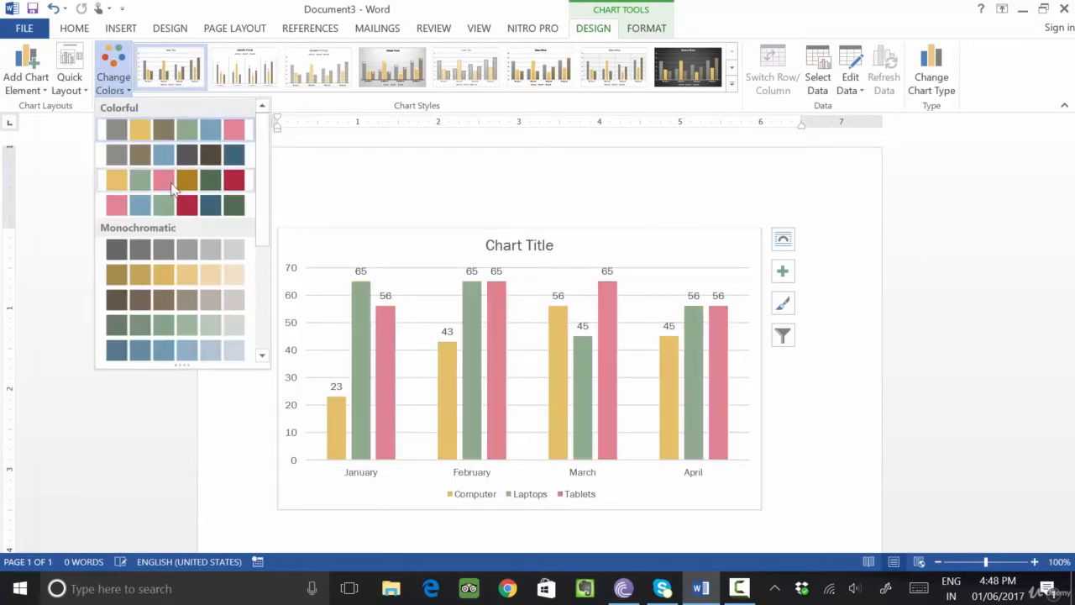
pyautogui.click(195, 209)
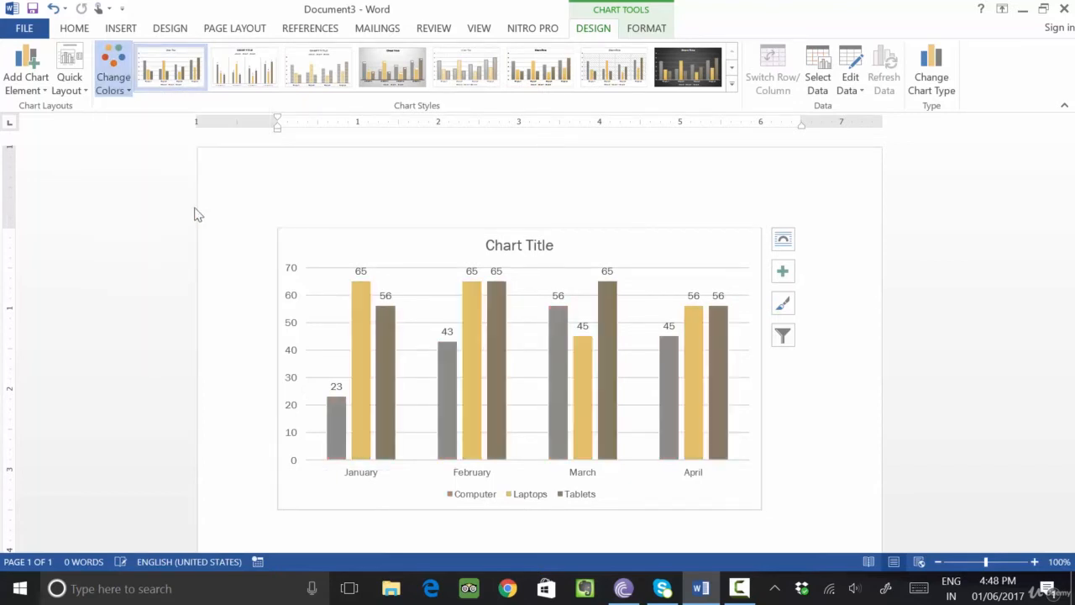
pyautogui.click(70, 80)
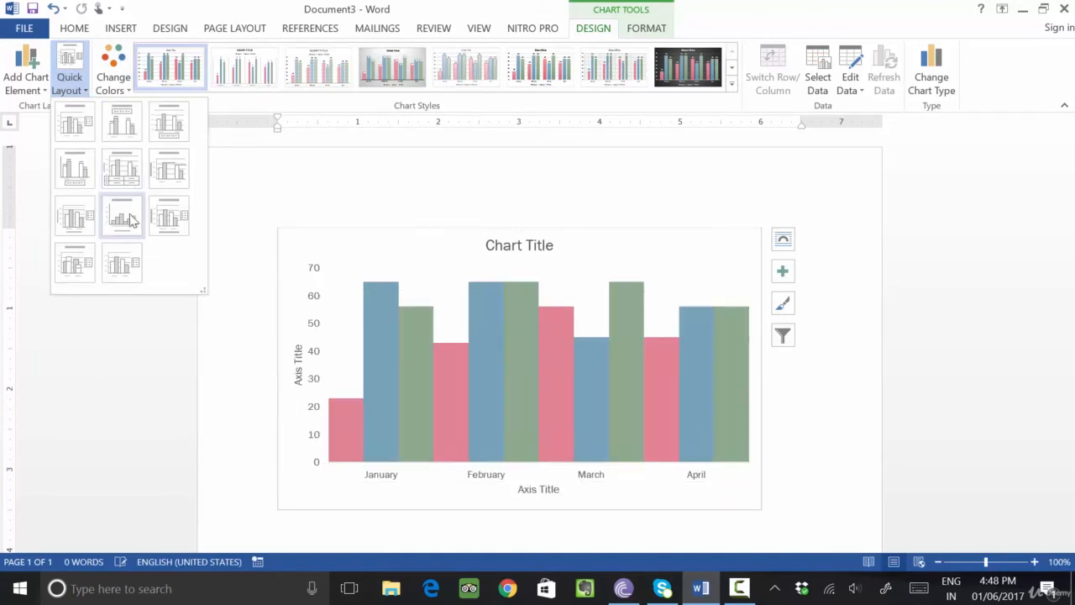
pyautogui.click(115, 172)
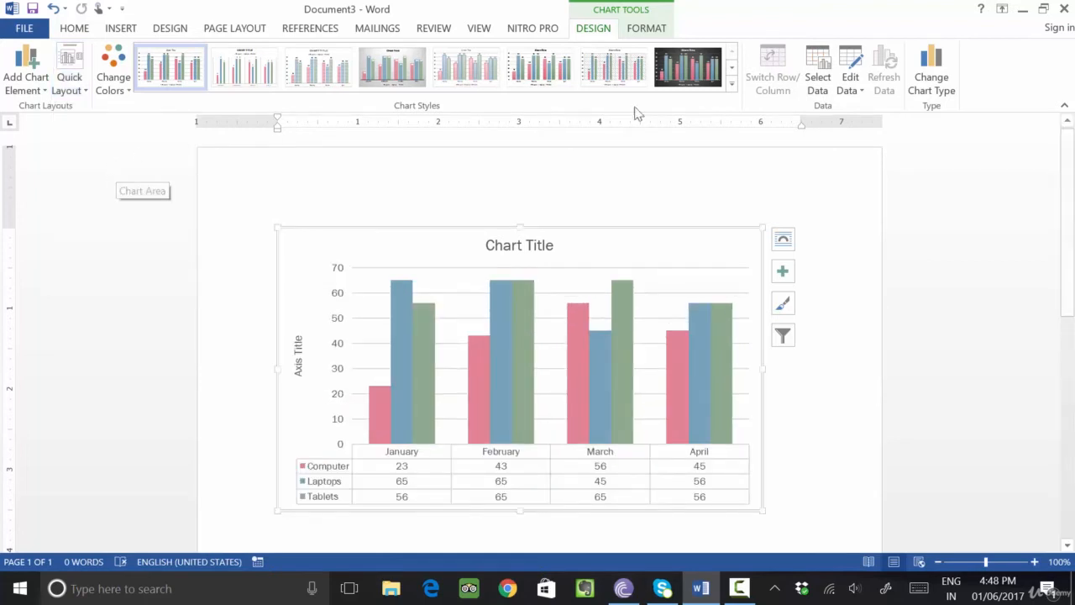
pyautogui.click(857, 379)
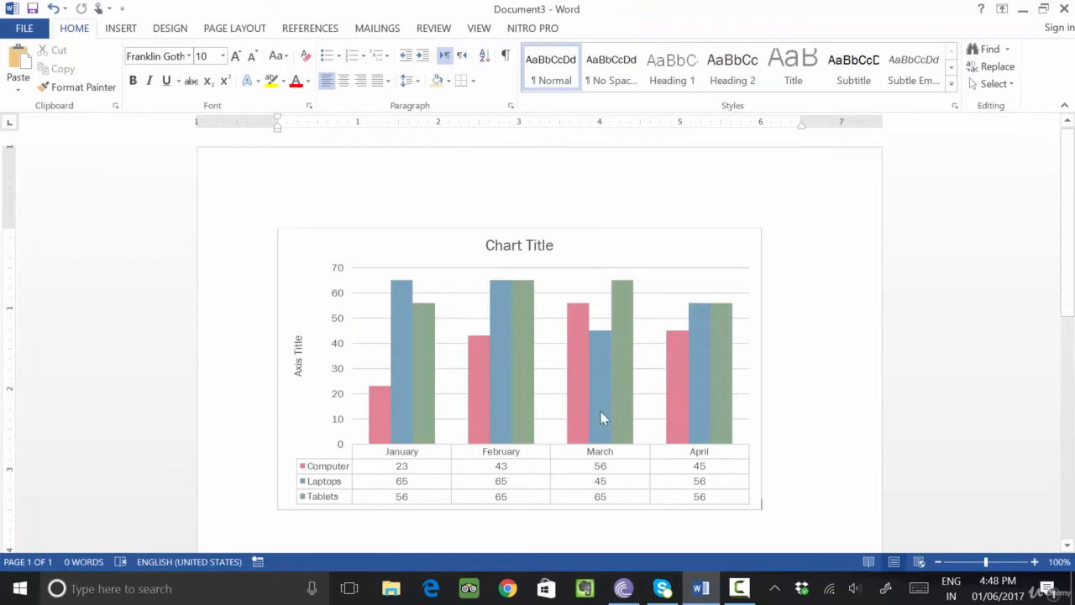
# - Edit the chart's data to set the March Tablets value to 456, and close the data sheet
pyautogui.click(611, 363)
pyautogui.click(851, 86)
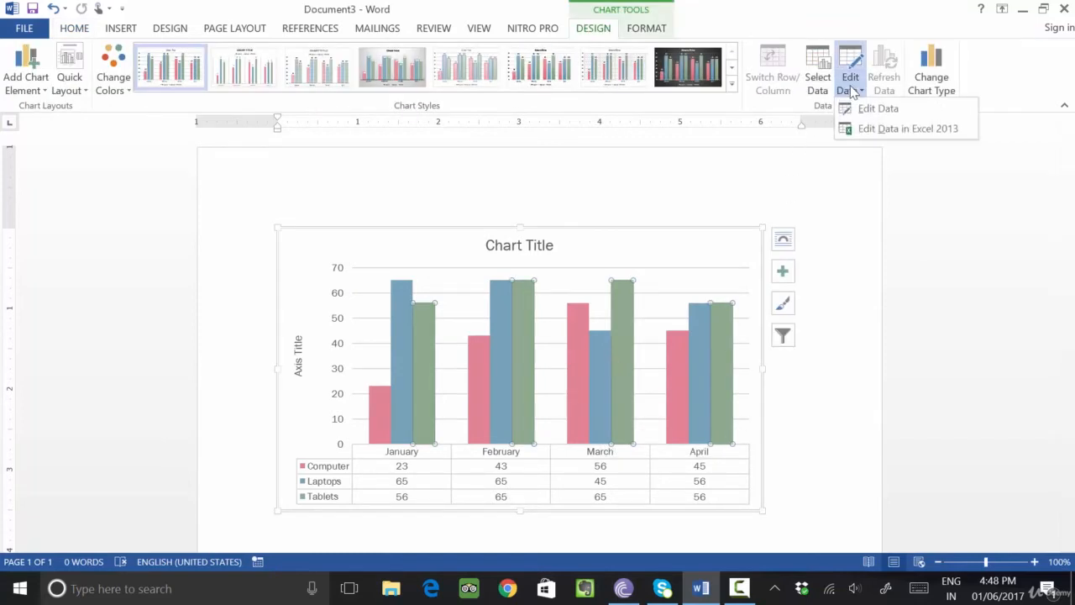
pyautogui.click(871, 111)
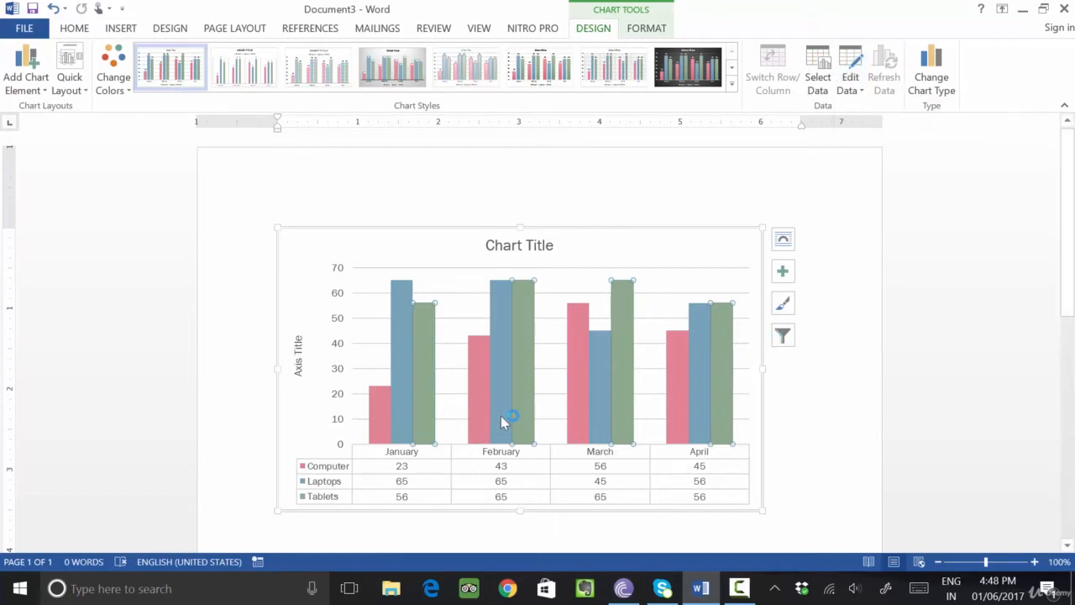
pyautogui.click(479, 138)
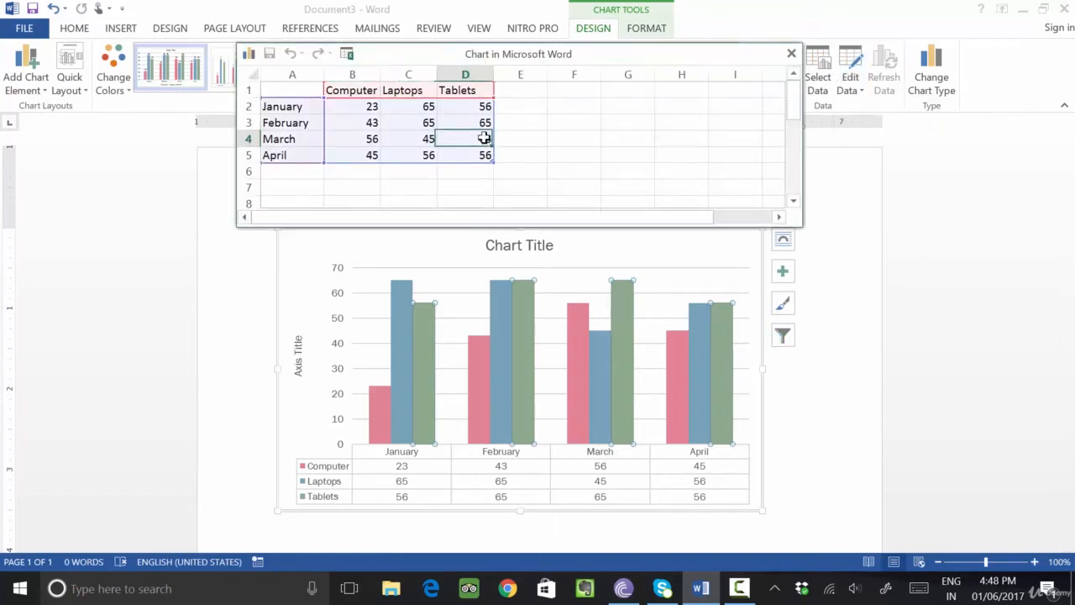
pyautogui.write('456')
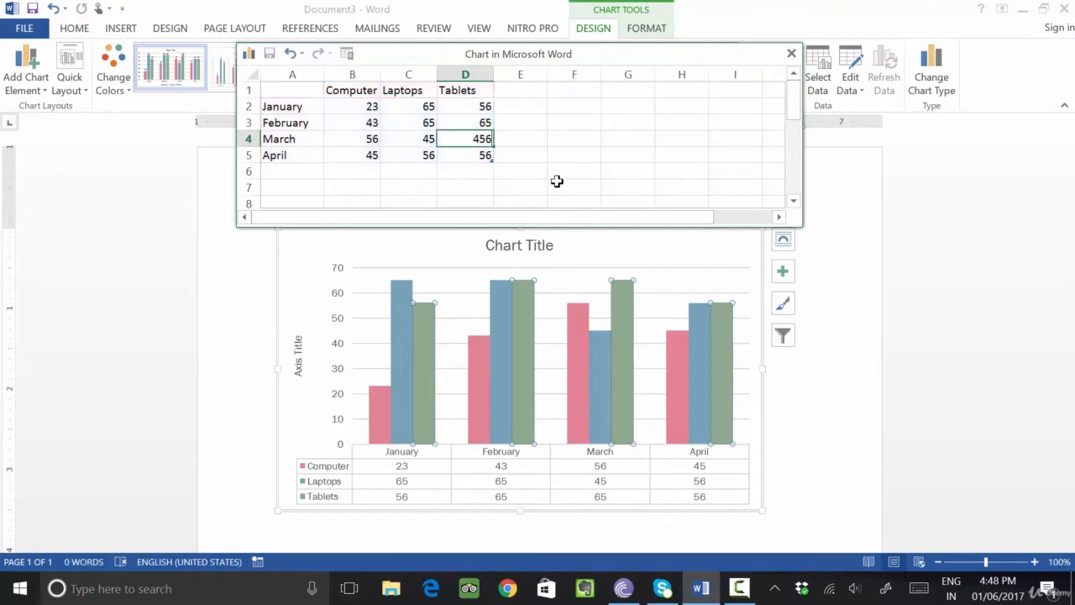
pyautogui.click(568, 293)
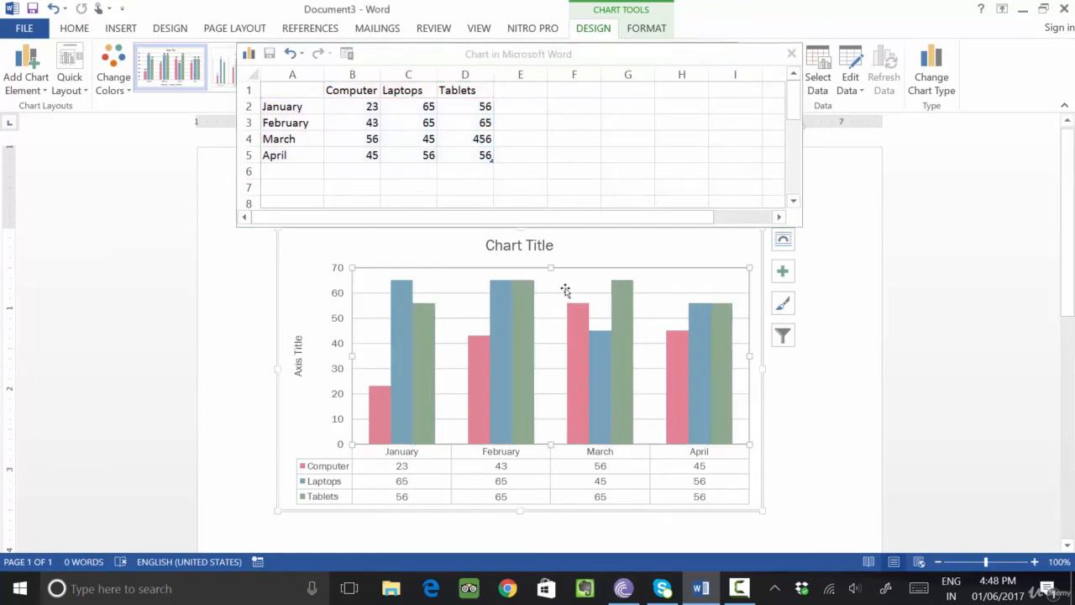
pyautogui.click(538, 186)
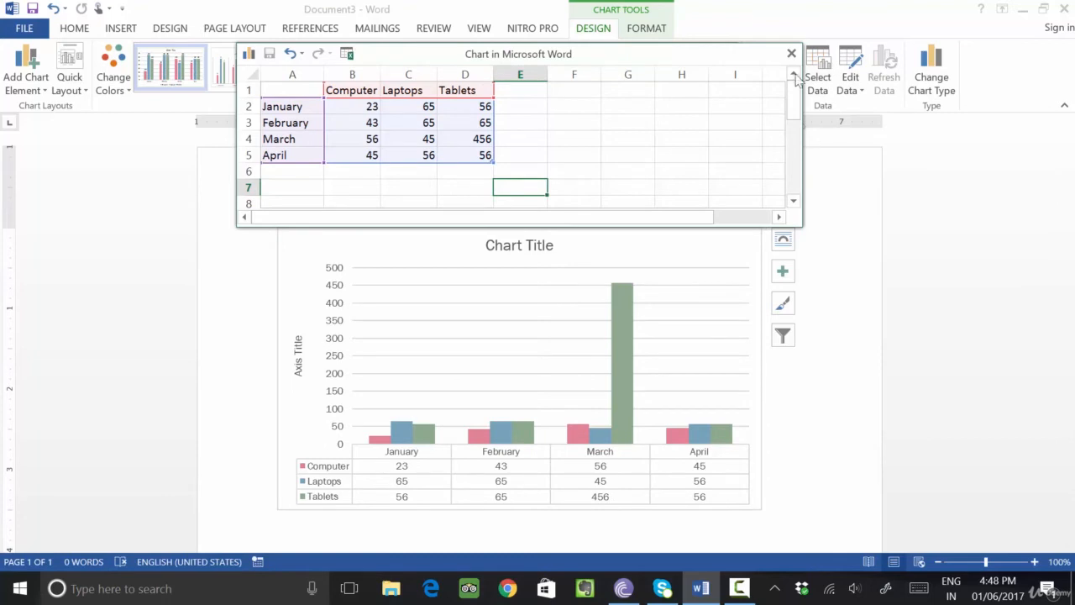
pyautogui.click(787, 53)
pyautogui.click(799, 426)
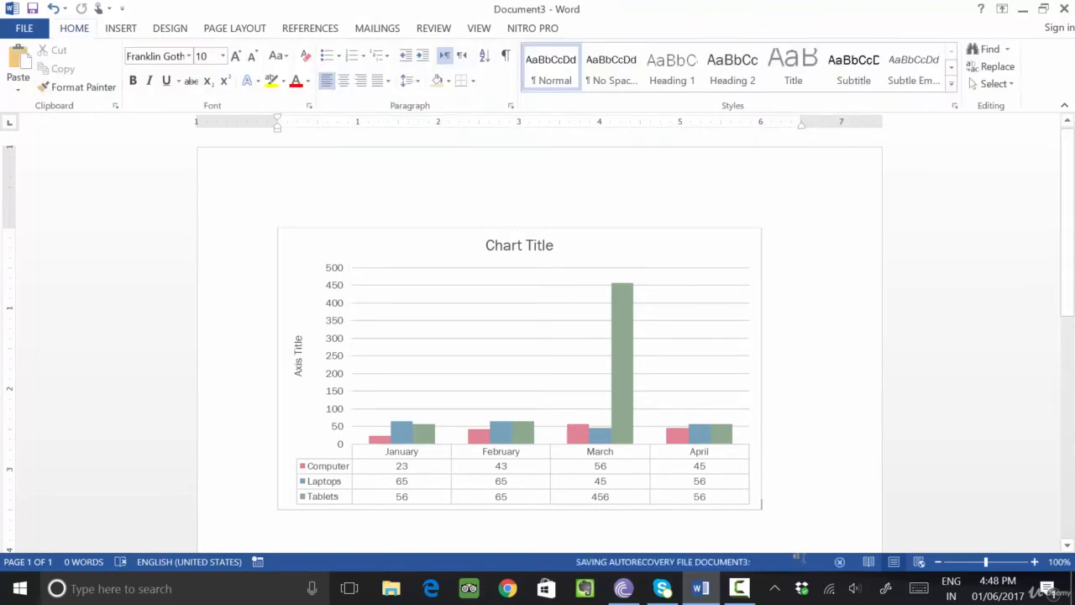
# - Minimise the Word document and open the demo 2 presentation from the desktop in PowerPoint
pyautogui.click(548, 231)
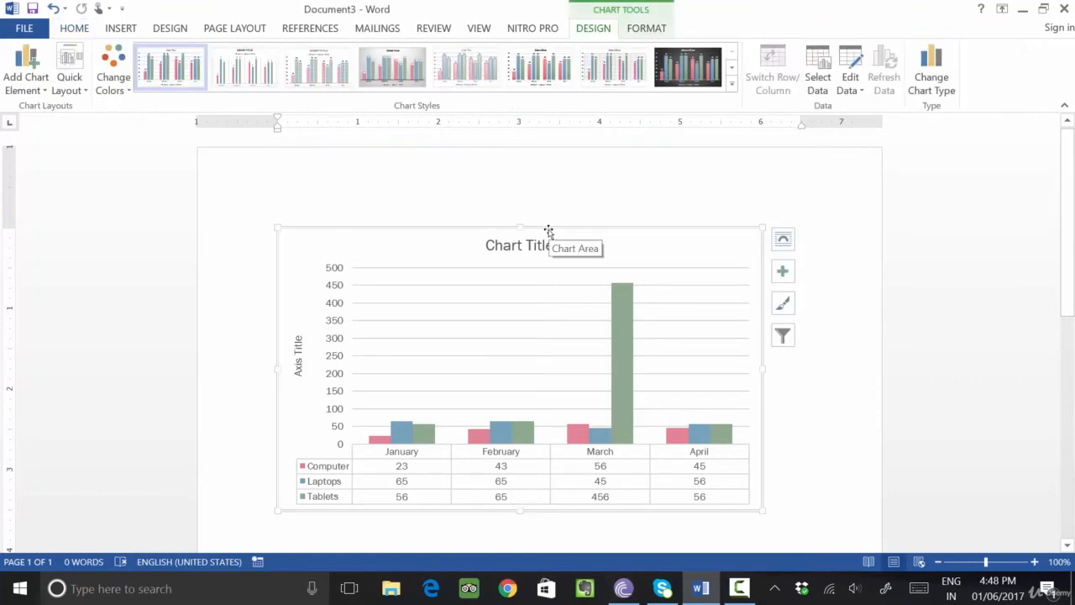
pyautogui.click(122, 30)
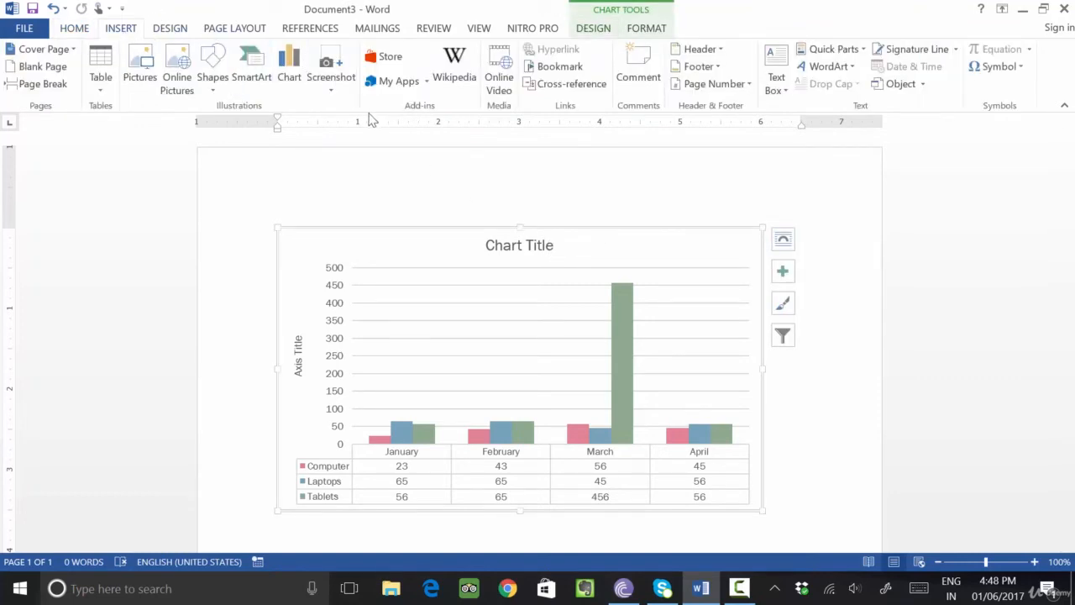
pyautogui.click(700, 588)
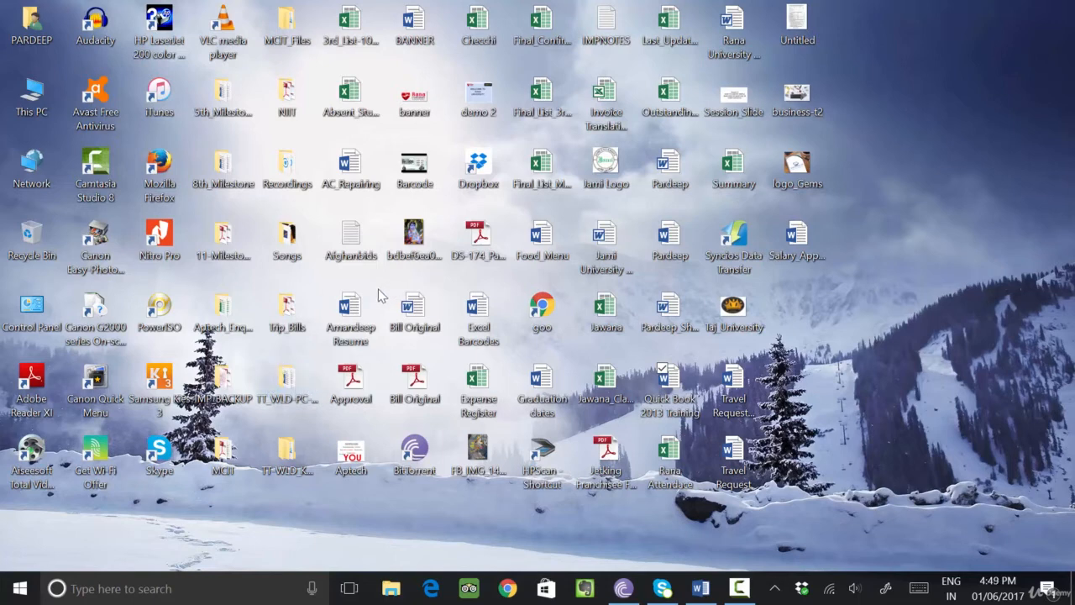
pyautogui.doubleClick(482, 113)
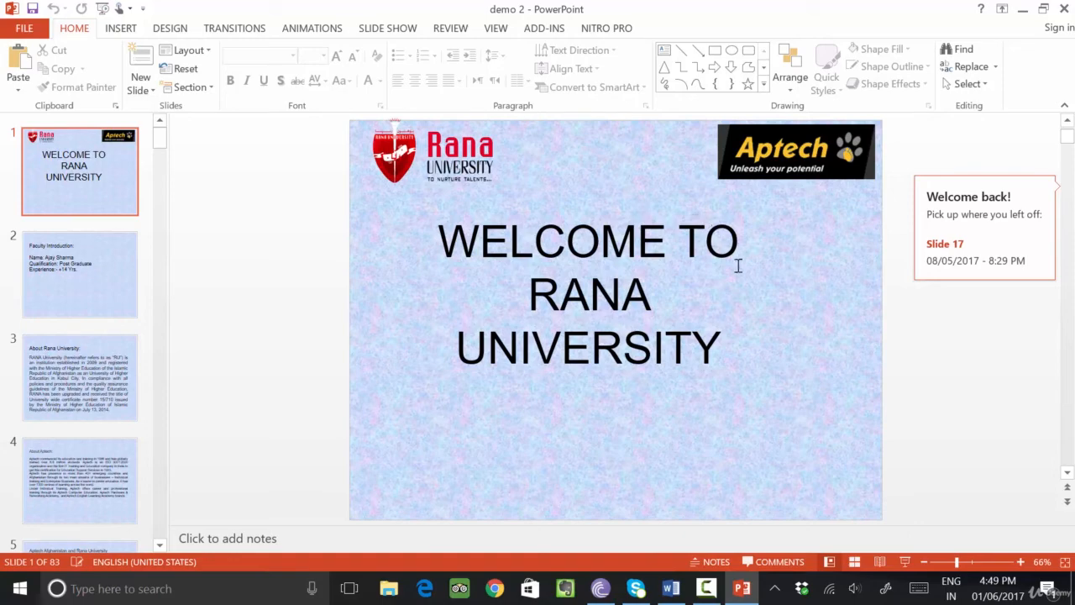
# - Switch back to Word and add blank lines below the chart until the cursor is on the second page
pyautogui.click(671, 587)
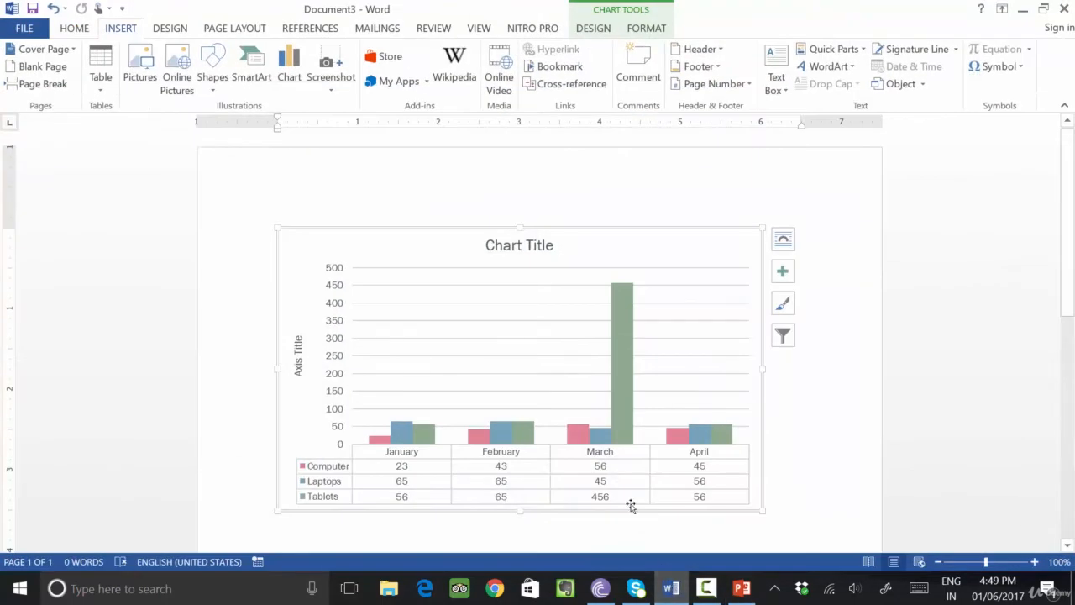
pyautogui.scroll(-5, 679, 328)
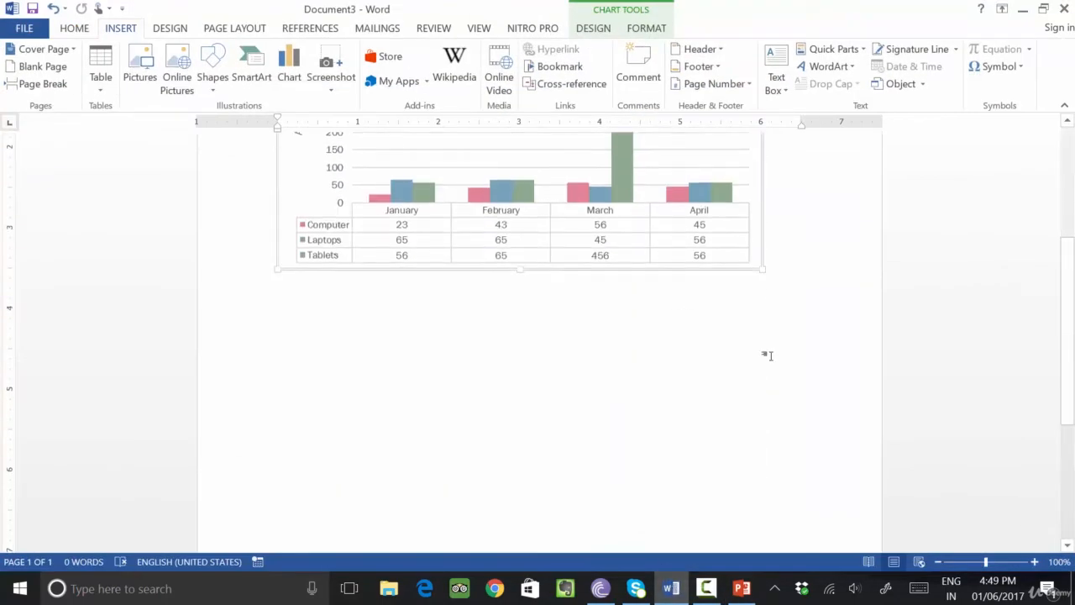
pyautogui.click(684, 326)
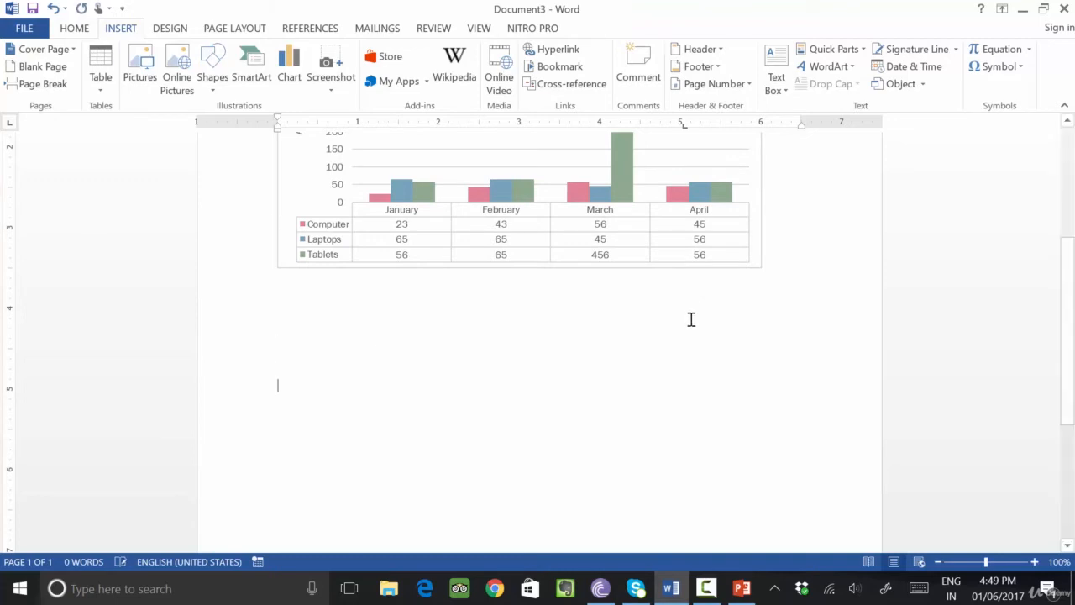
pyautogui.press('Return')
pyautogui.press('Return')
pyautogui.press('Return')
pyautogui.press('Return')
pyautogui.press('Return')
pyautogui.press('Return')
pyautogui.press('Return')
pyautogui.press('Return')
pyautogui.press('Return')
pyautogui.press('Return')
pyautogui.press('Return')
pyautogui.press('Return')
pyautogui.press('Return')
pyautogui.press('Return')
pyautogui.press('Return')
pyautogui.press('Return')
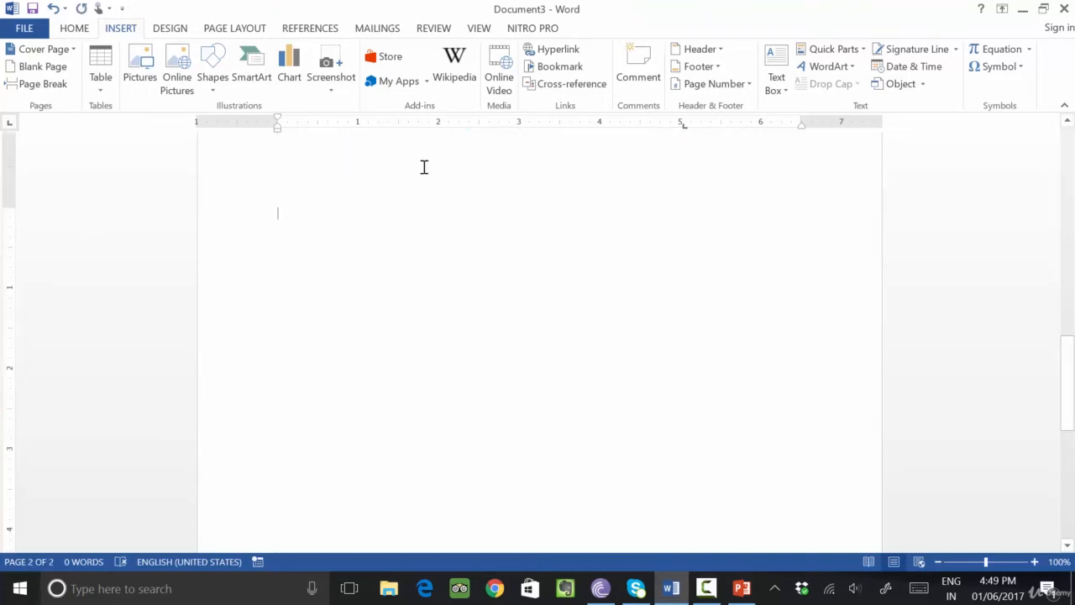
# - Minimise the presentation and insert a screen clipping of the desktop's icon area, about 5.56" wide and 6.21" high, on page 2
pyautogui.click(742, 589)
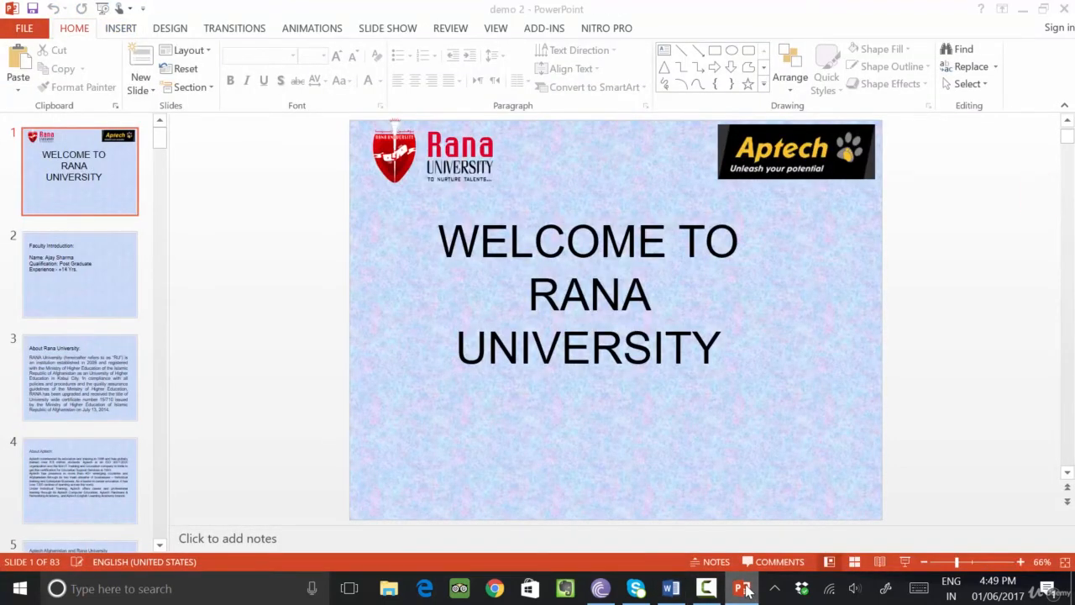
pyautogui.click(742, 589)
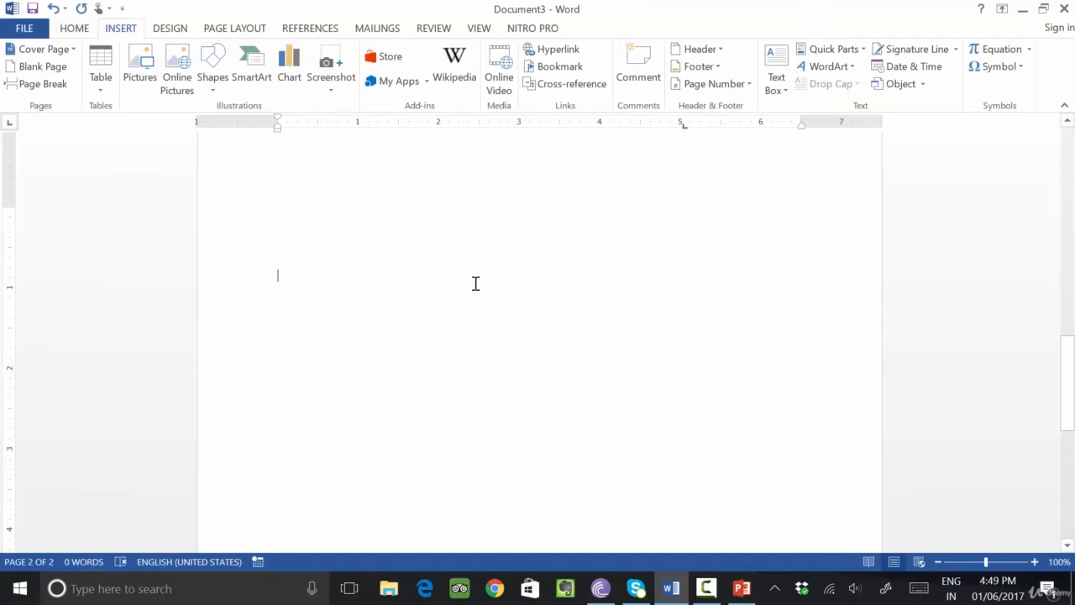
pyautogui.click(329, 89)
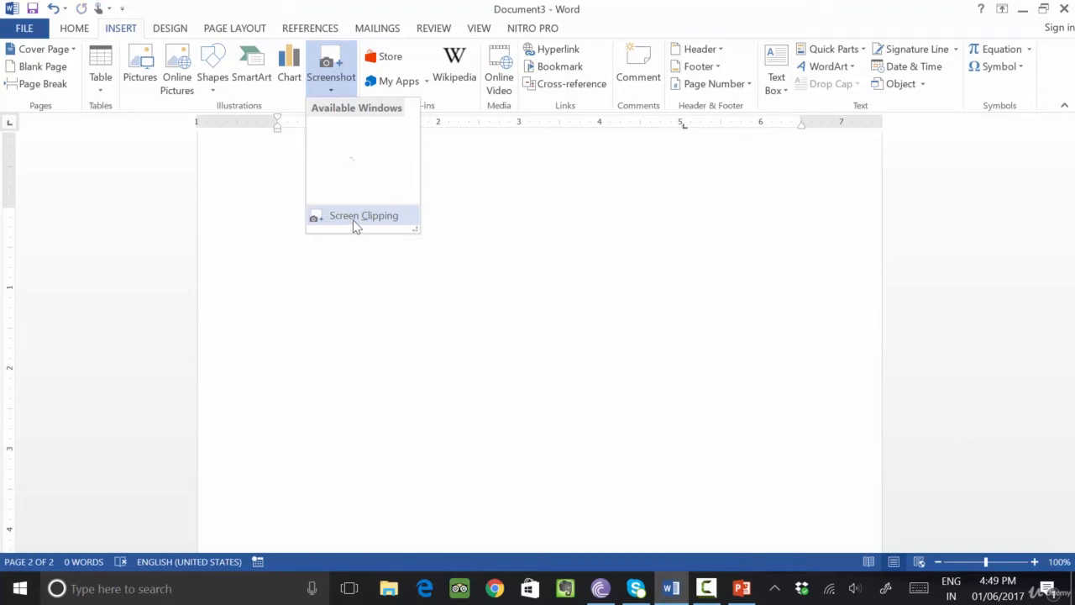
pyautogui.click(352, 218)
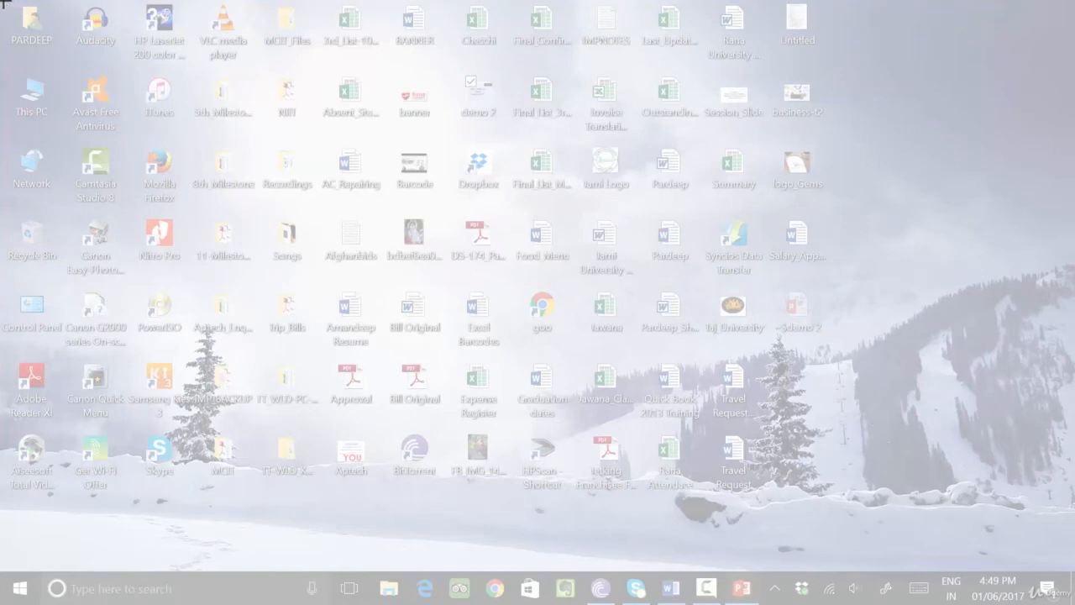
pyautogui.moveTo(2, 4); pyautogui.dragTo(451, 501)
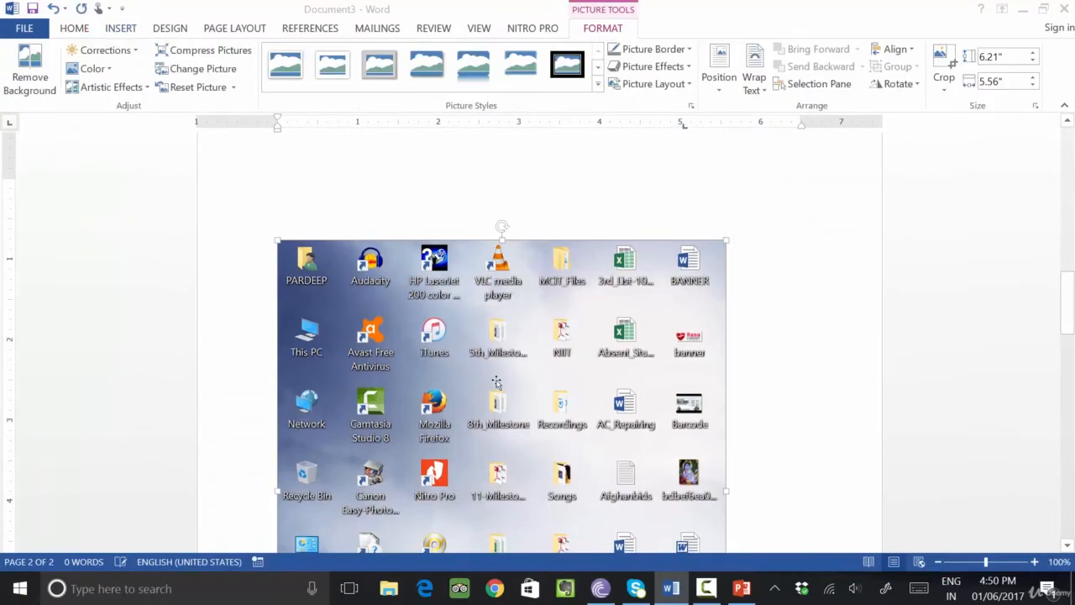
# - Examine the inserted desktop clipping on page 2 from its upper edge to its lower edge
pyautogui.scroll(-9, 496, 390)
pyautogui.scroll(4, 546, 283)
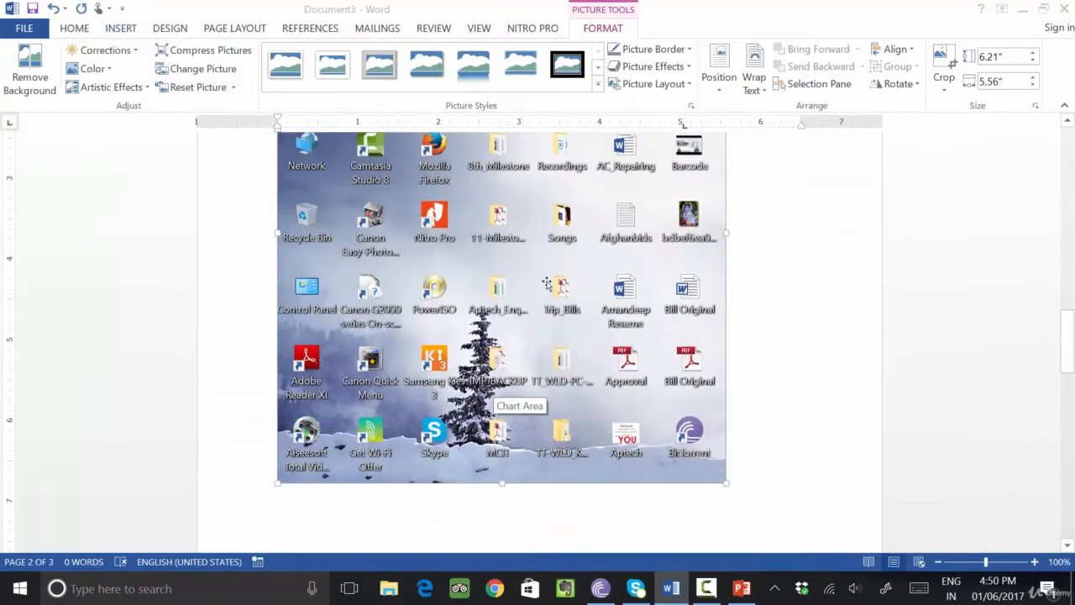
pyautogui.scroll(4, 546, 283)
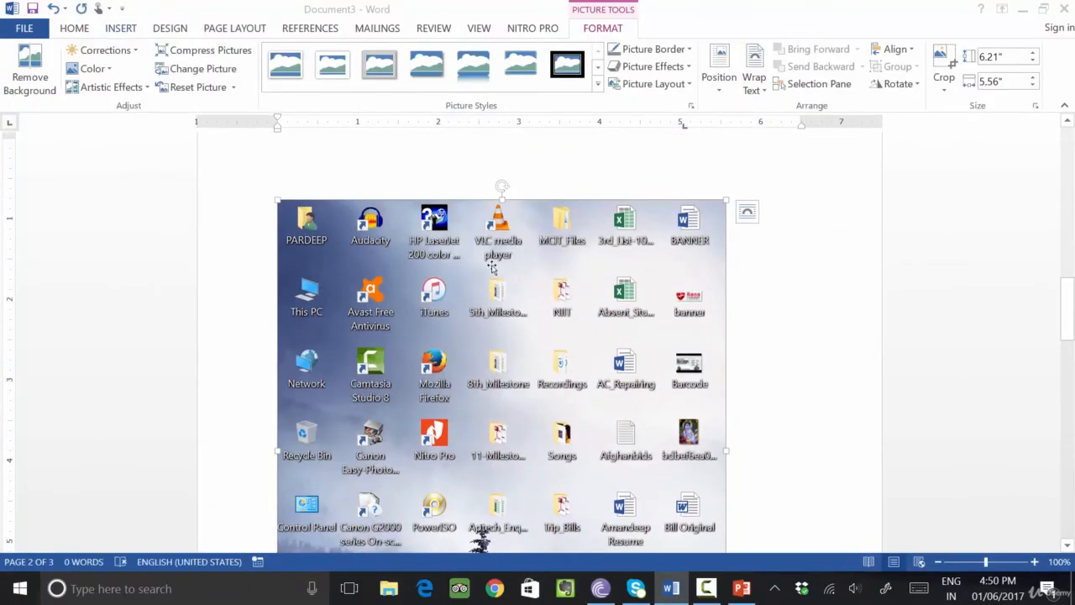
pyautogui.scroll(-8, 491, 267)
pyautogui.scroll(2, 652, 410)
pyautogui.click(652, 411)
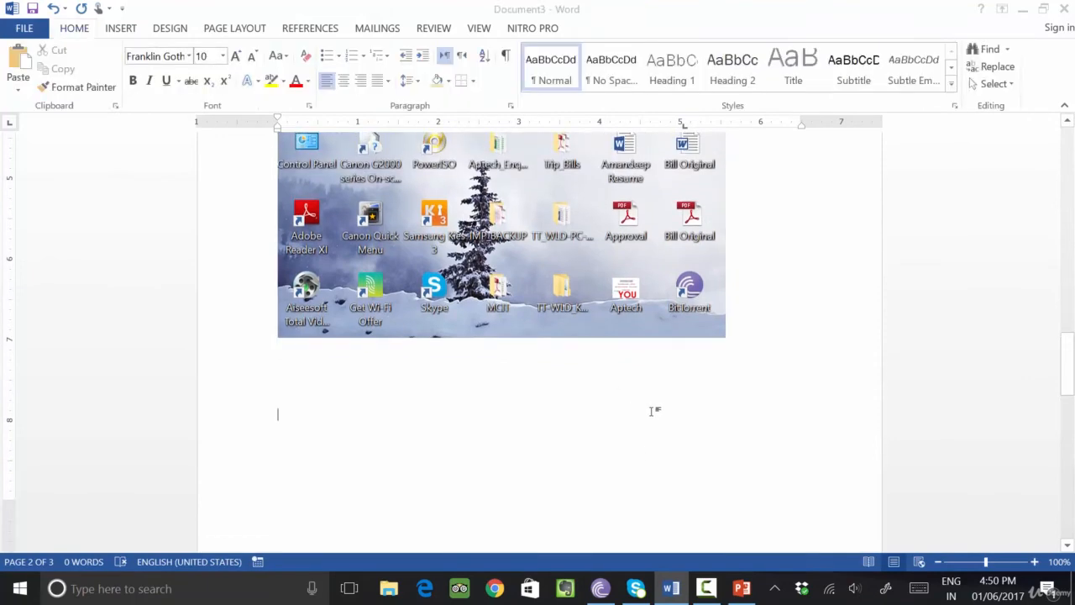
pyautogui.scroll(10, 652, 410)
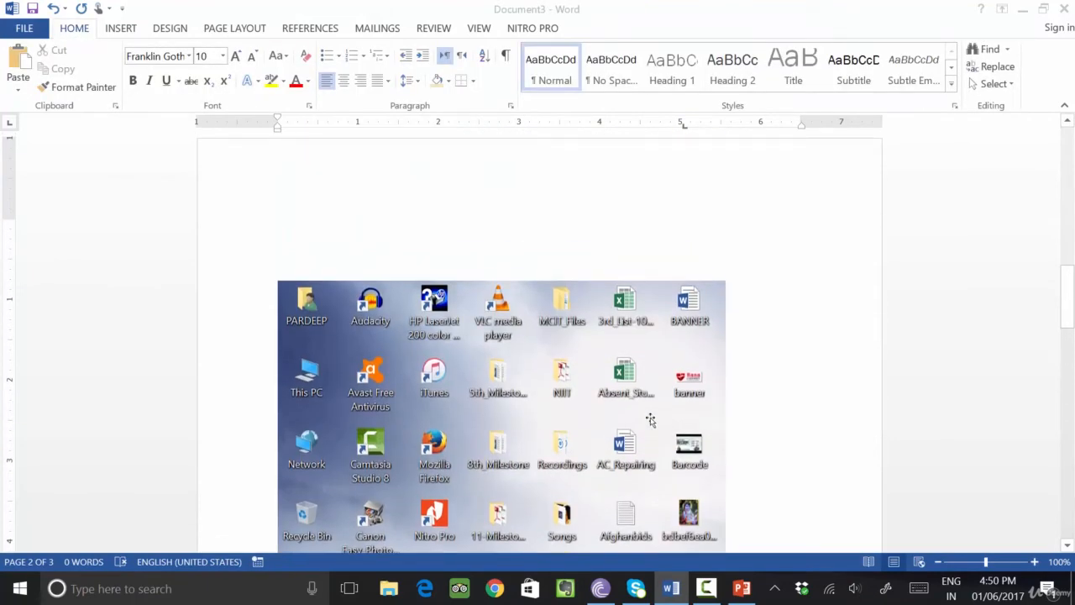
pyautogui.scroll(-15, 646, 417)
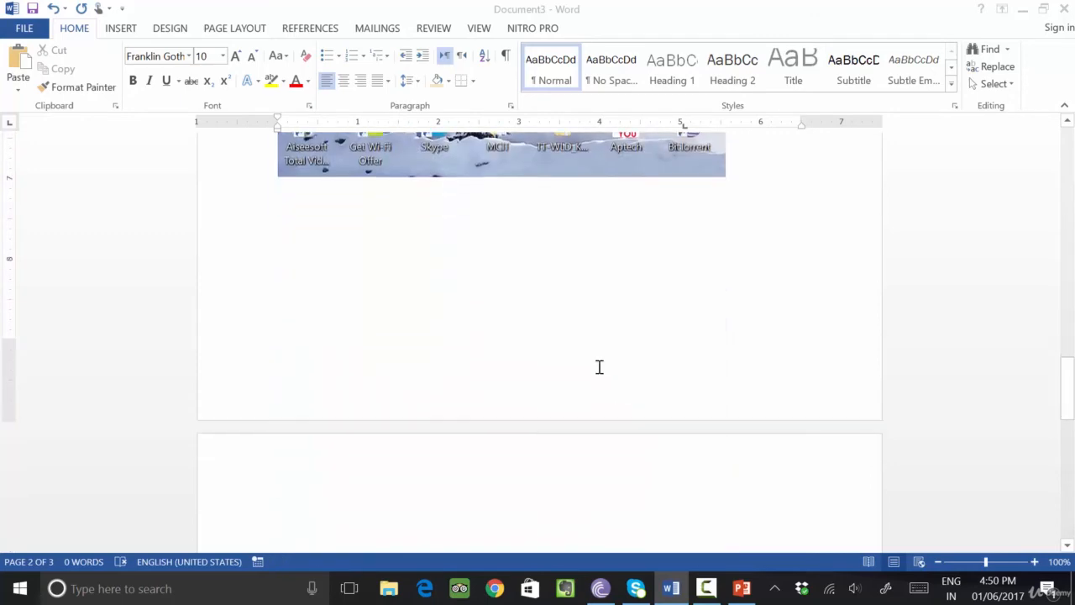
# - Compare which windows are available for a screenshot on page 3 with the demo 2 presentation open and minimised
pyautogui.scroll(-2, 537, 332)
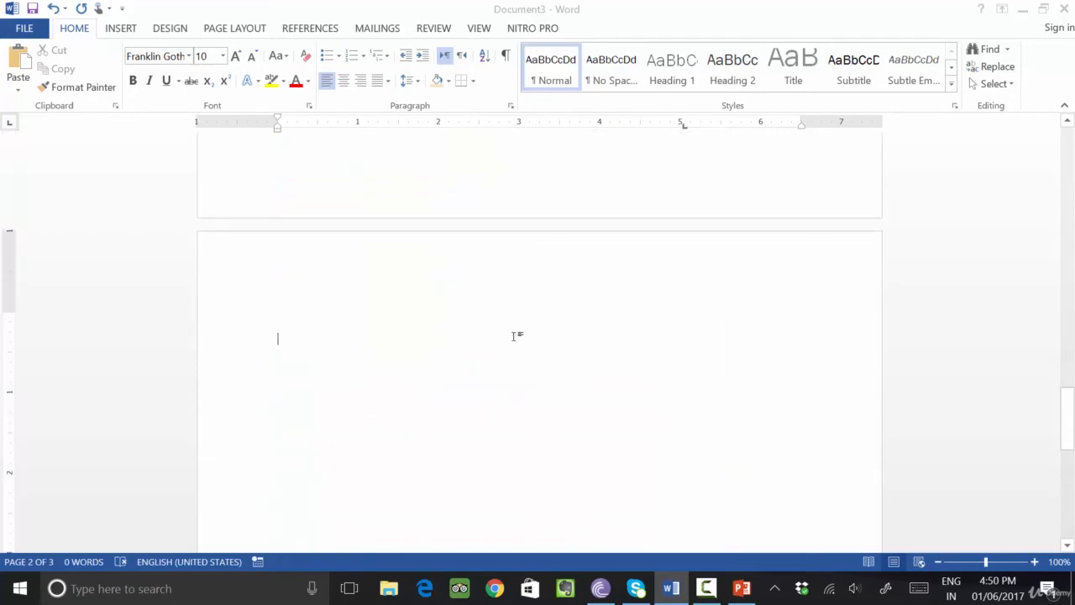
pyautogui.click(138, 30)
pyautogui.click(331, 87)
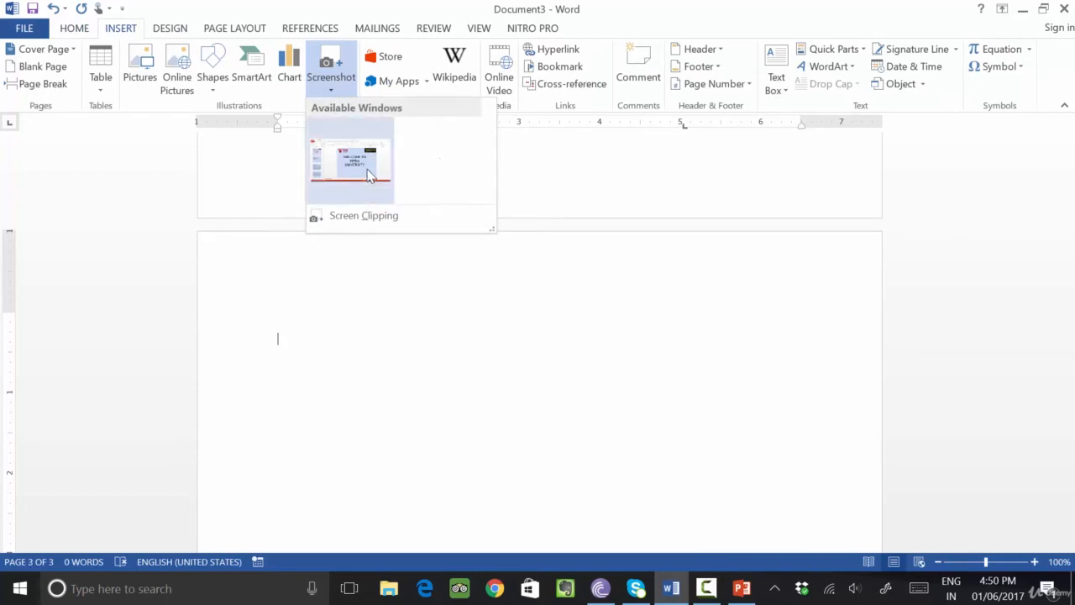
pyautogui.click(741, 588)
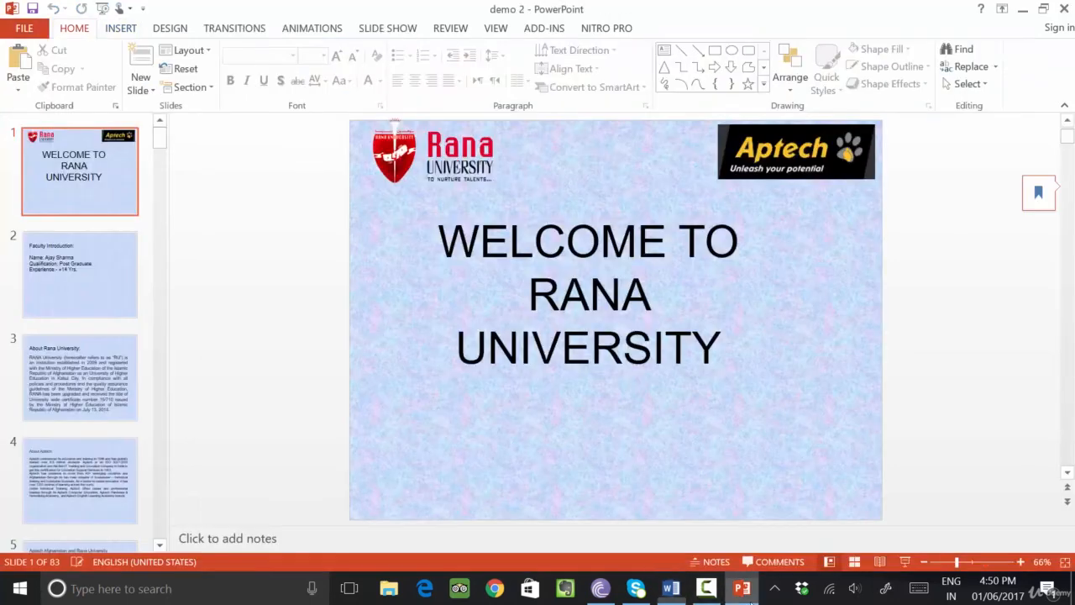
pyautogui.click(741, 588)
pyautogui.click(333, 92)
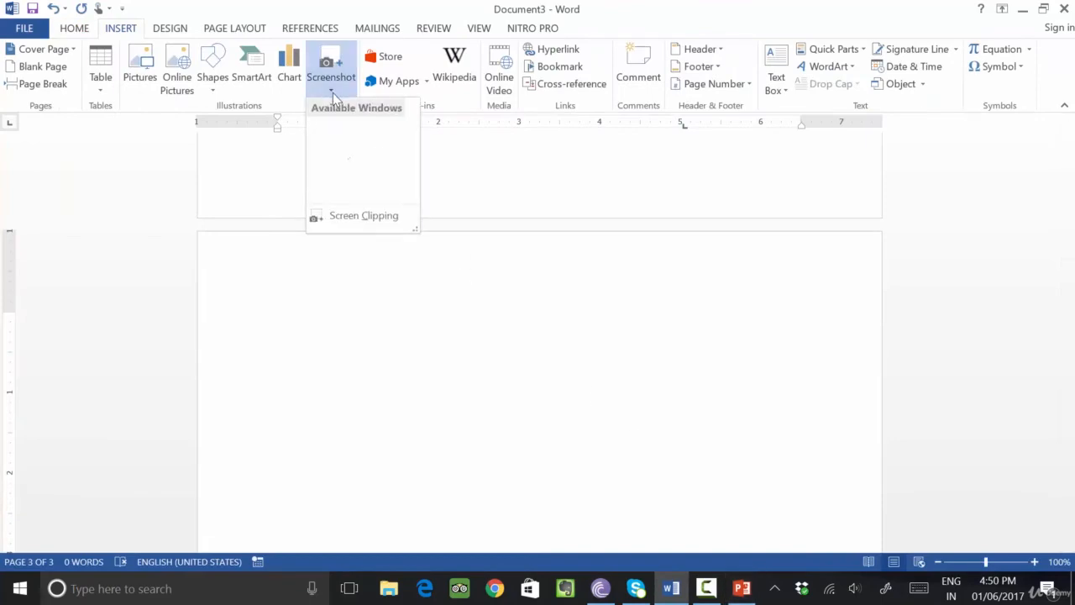
pyautogui.click(741, 588)
pyautogui.click(741, 588)
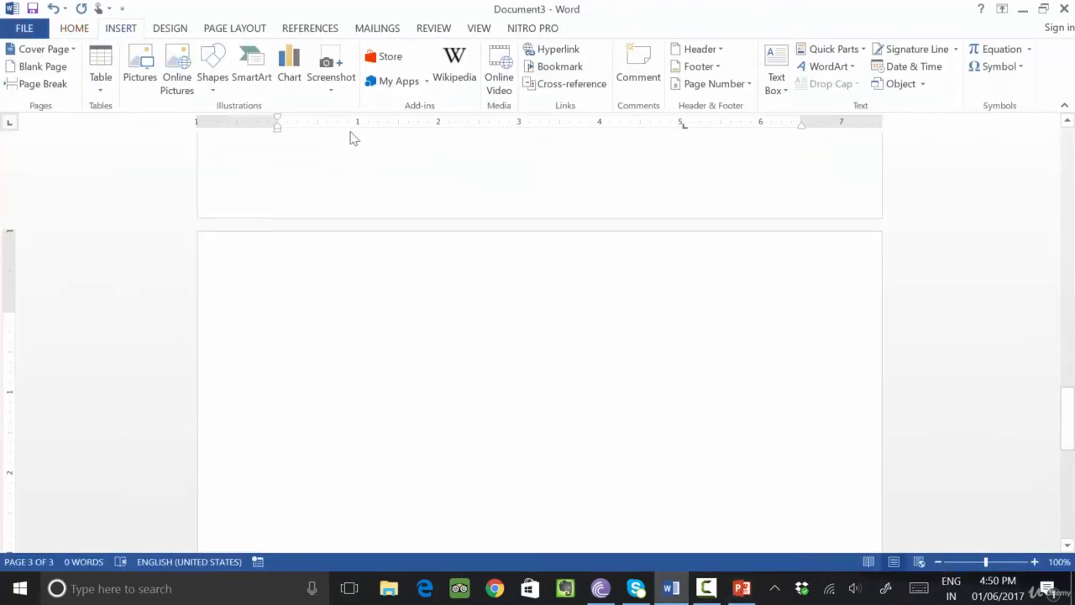
pyautogui.click(329, 89)
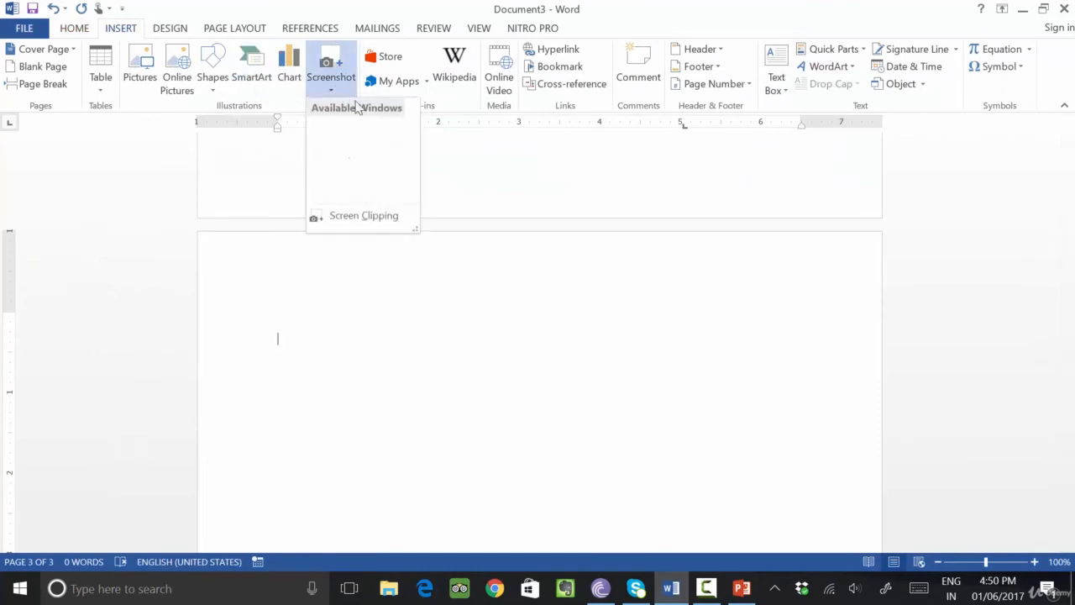
pyautogui.click(443, 200)
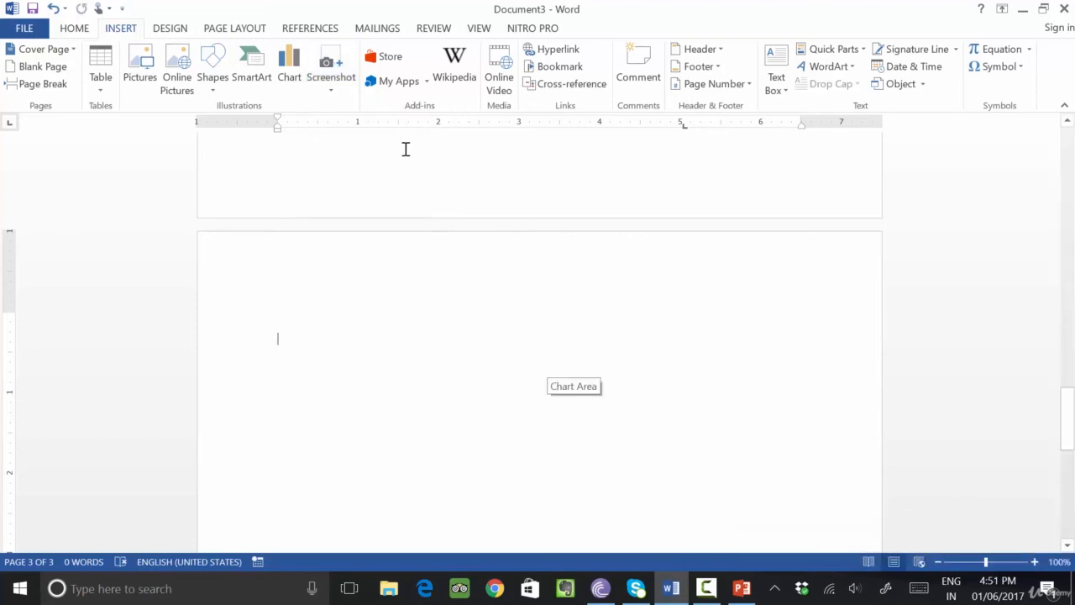
# - Insert a screenshot of the demo 2 presentation window on page 3
pyautogui.click(330, 84)
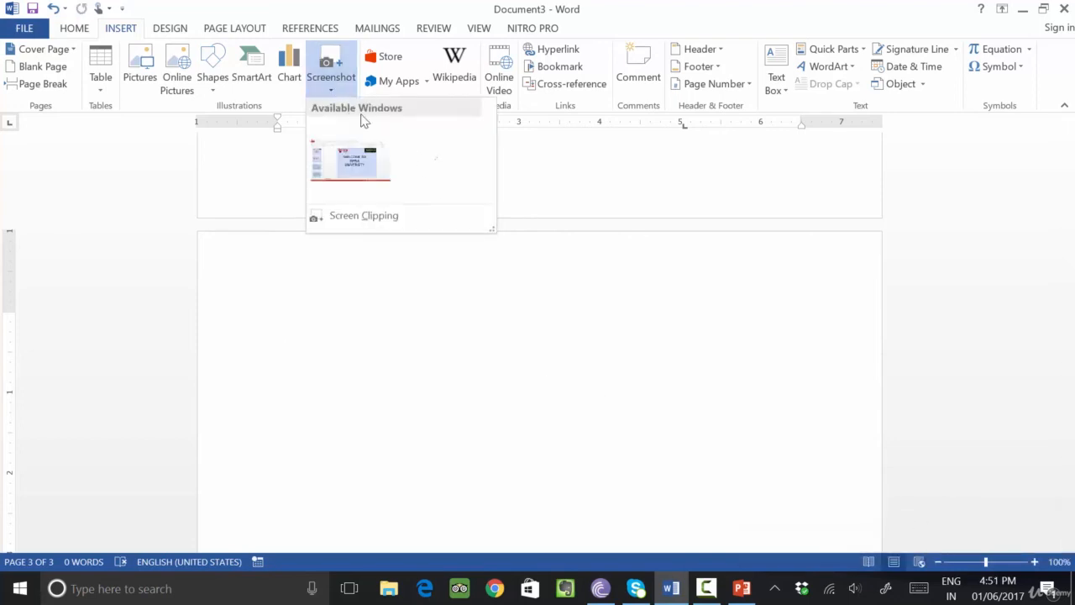
pyautogui.click(370, 163)
pyautogui.scroll(-5, 459, 311)
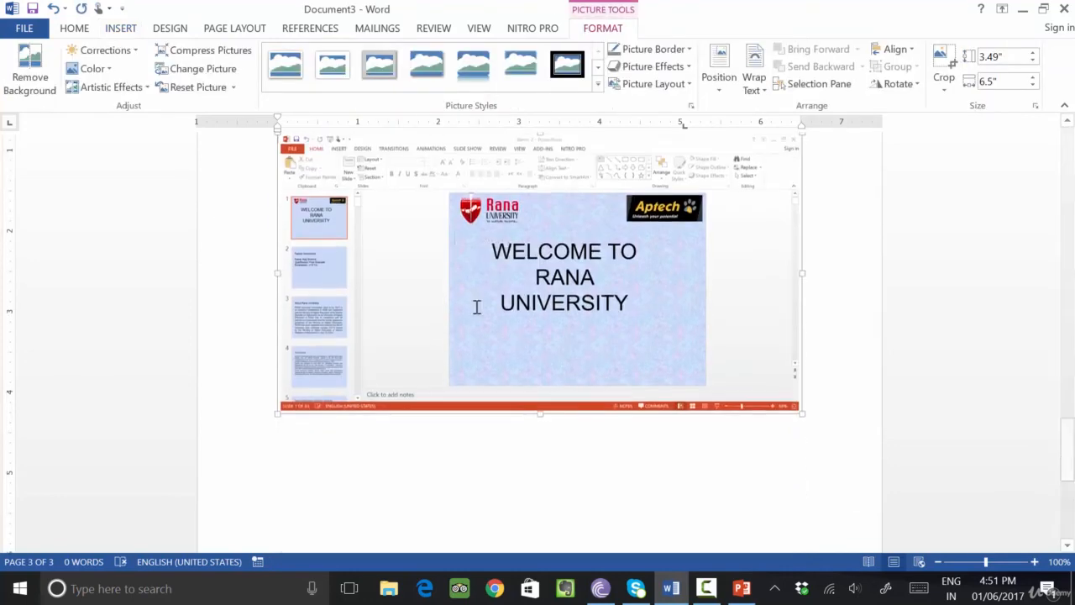
pyautogui.scroll(3, 465, 291)
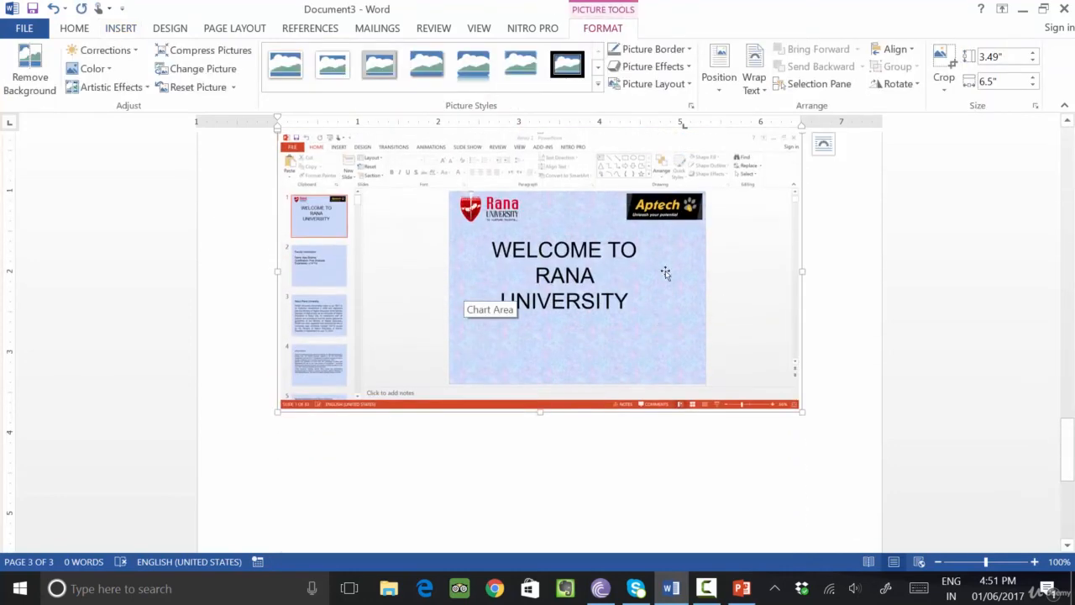
pyautogui.scroll(4, 594, 290)
pyautogui.scroll(-3, 594, 290)
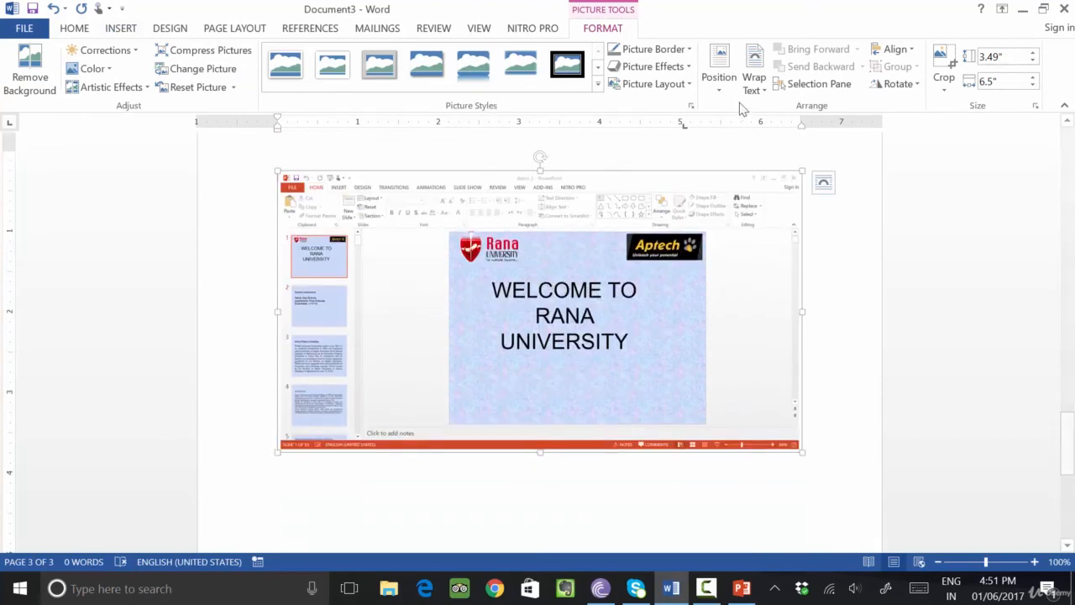
# - Crop the presentation screenshot on all four sides to the welcome slide, about 3.21" wide and 2.41" high
pyautogui.click(941, 65)
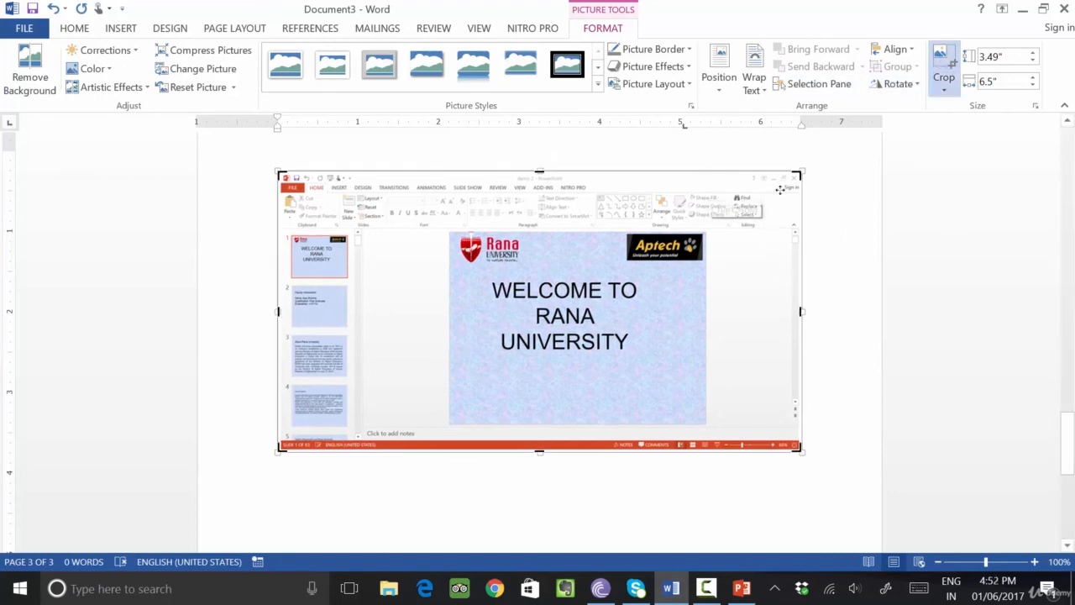
pyautogui.moveTo(801, 310); pyautogui.dragTo(706, 310)
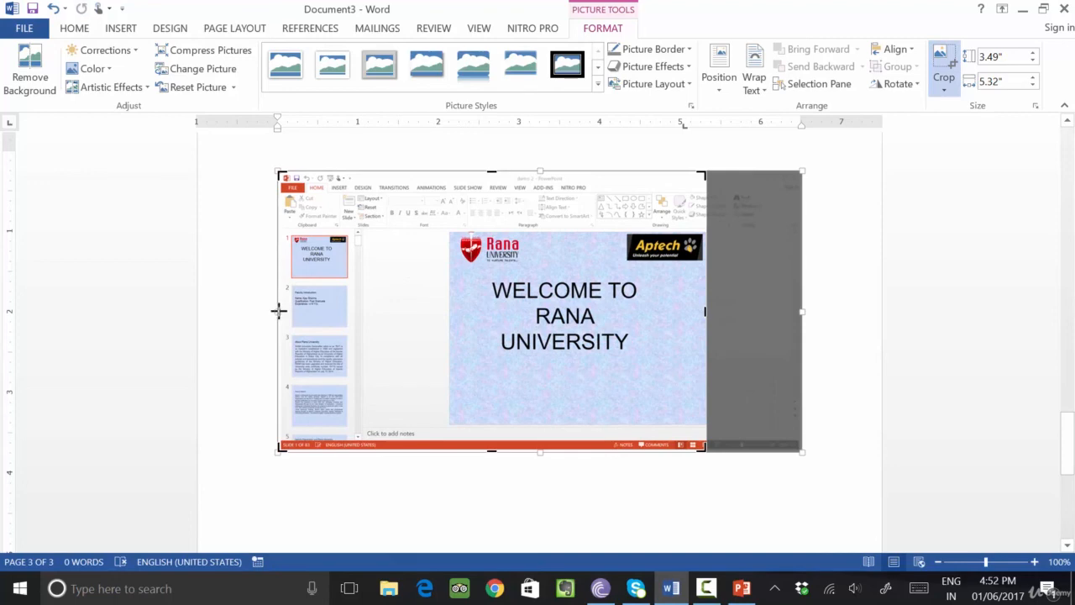
pyautogui.moveTo(279, 311); pyautogui.dragTo(449, 311)
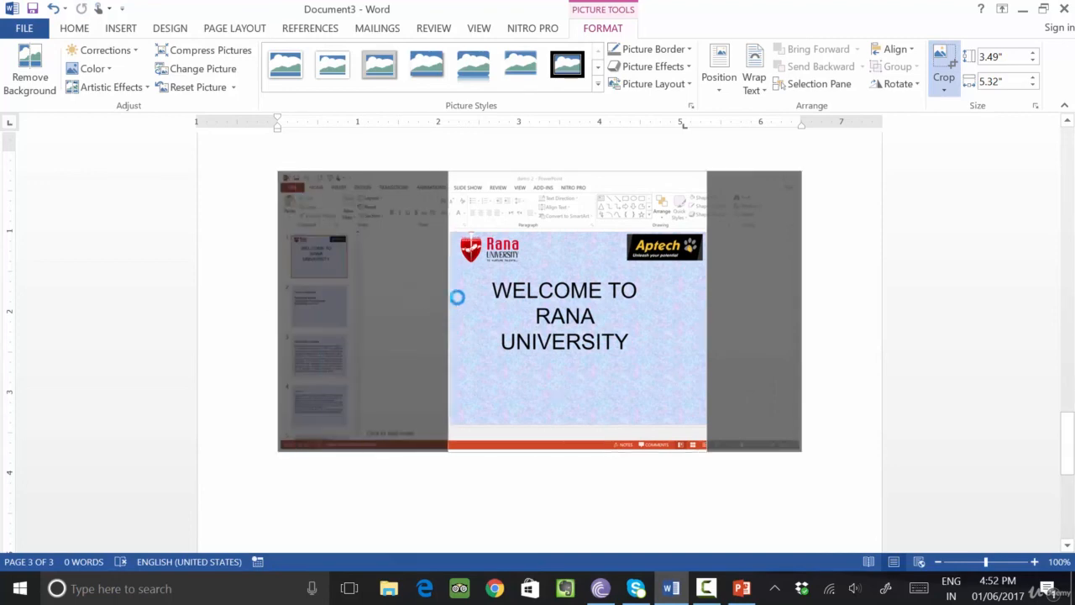
pyautogui.moveTo(406, 171); pyautogui.dragTo(410, 232)
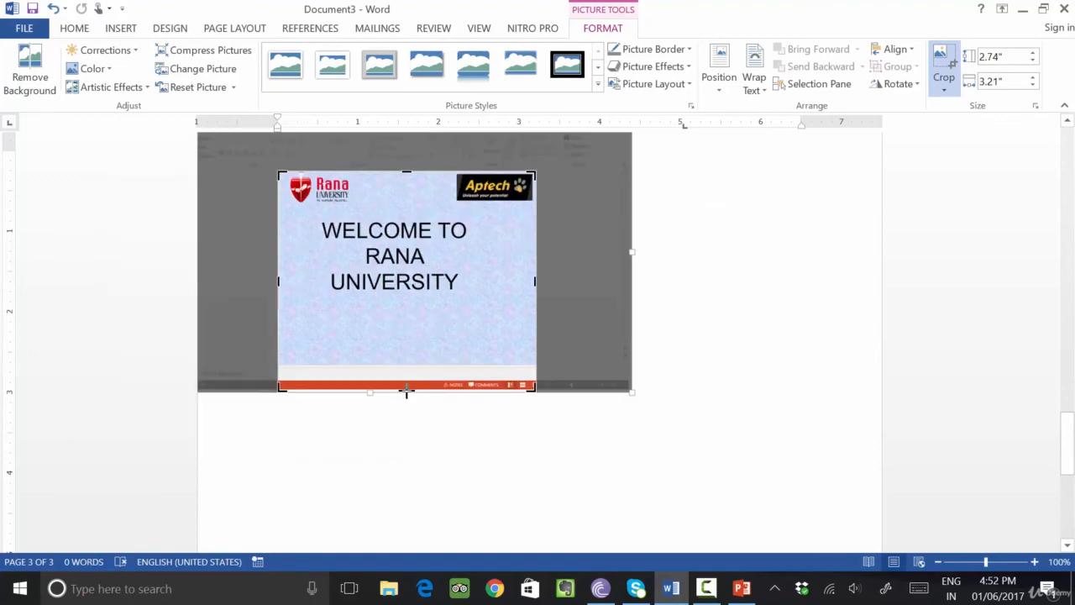
pyautogui.moveTo(406, 389); pyautogui.dragTo(407, 363)
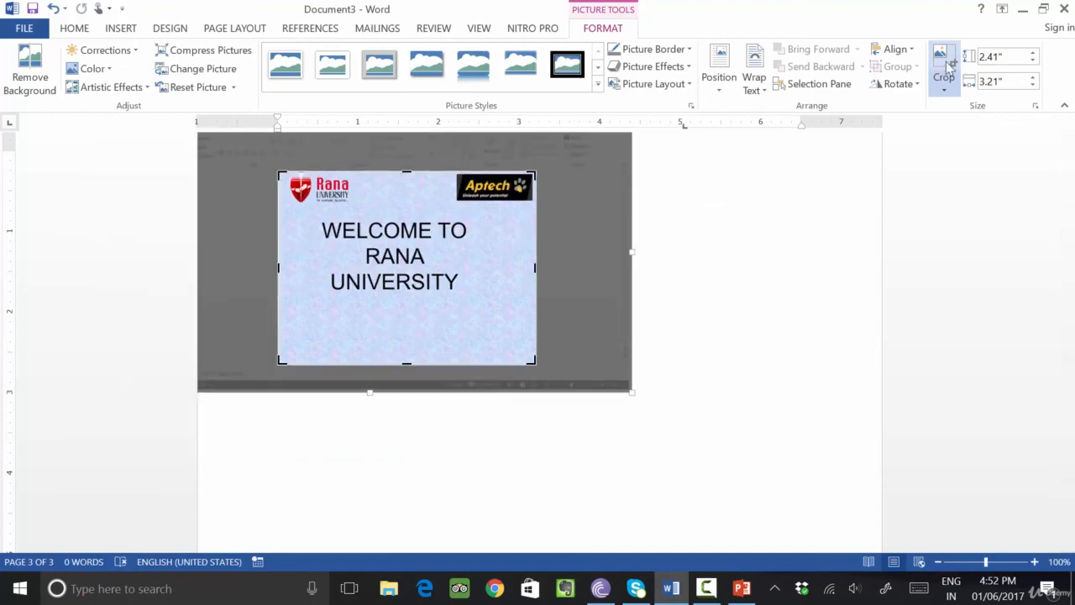
pyautogui.click(947, 63)
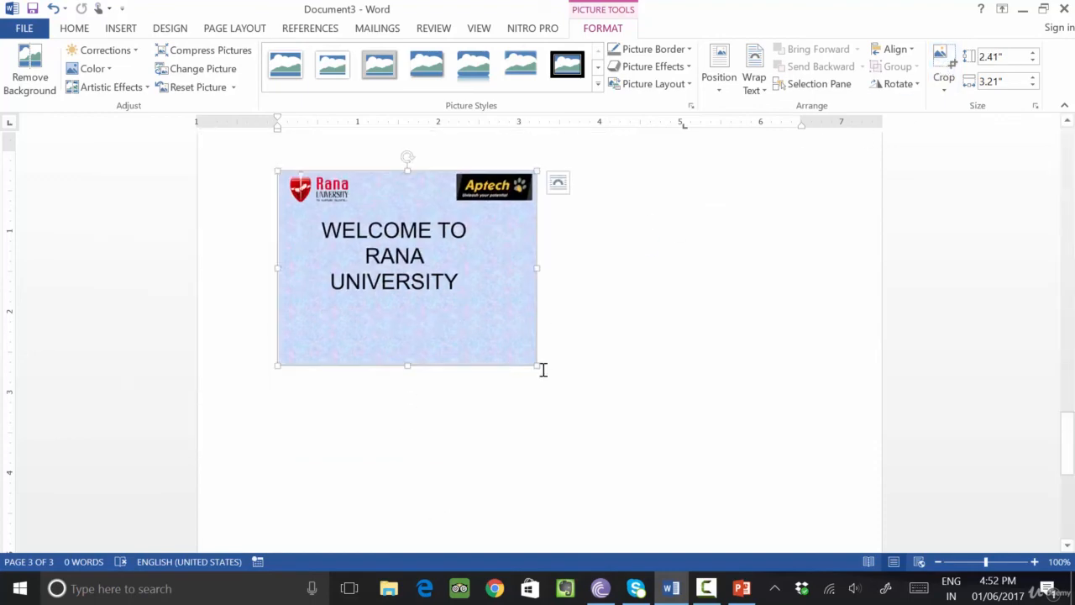
# - Enlarge the cropped slide picture proportionally to about 5.37" wide and 4.03" high
pyautogui.moveTo(536, 366); pyautogui.dragTo(710, 496)
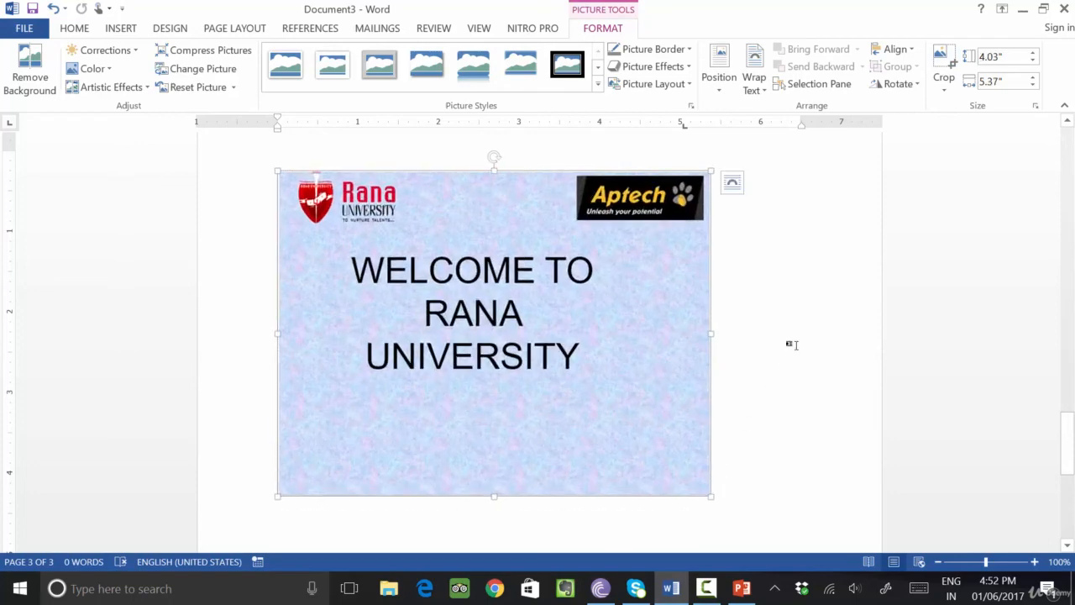
pyautogui.click(790, 344)
pyautogui.scroll(4, 528, 317)
pyautogui.scroll(-5, 523, 319)
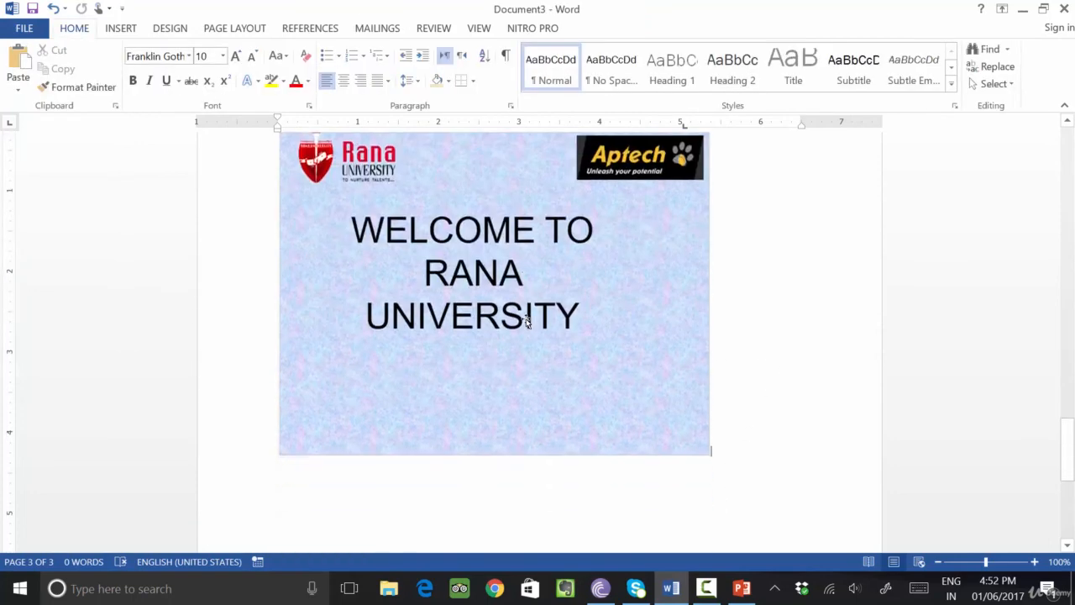
pyautogui.scroll(4, 528, 319)
# - Give the slide picture a drop shadow rectangle style and the second reflection variation of the first row
pyautogui.click(533, 316)
pyautogui.scroll(-1, 541, 252)
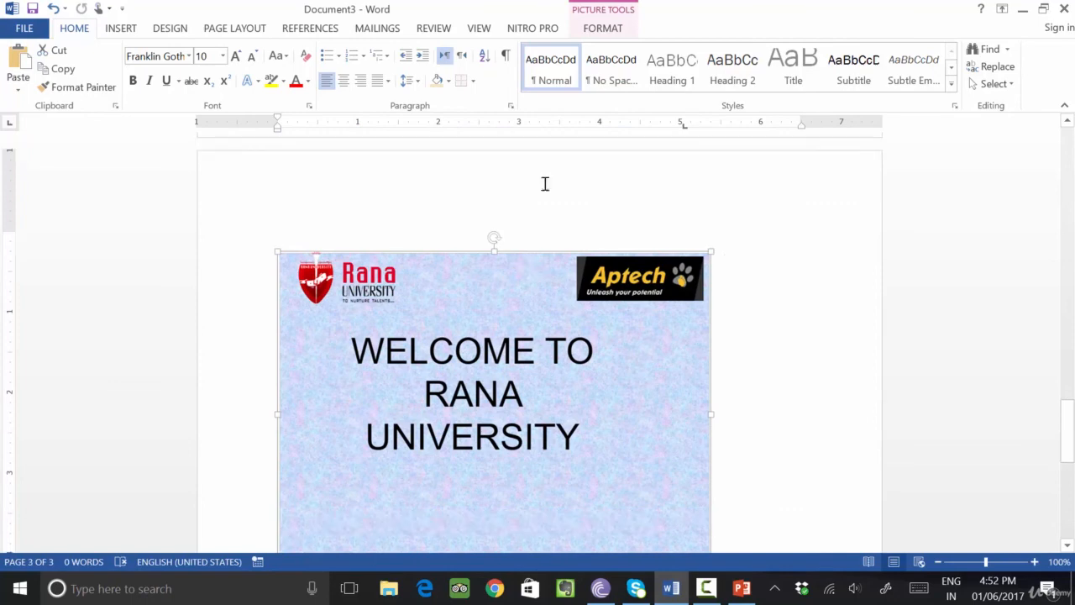
pyautogui.click(598, 30)
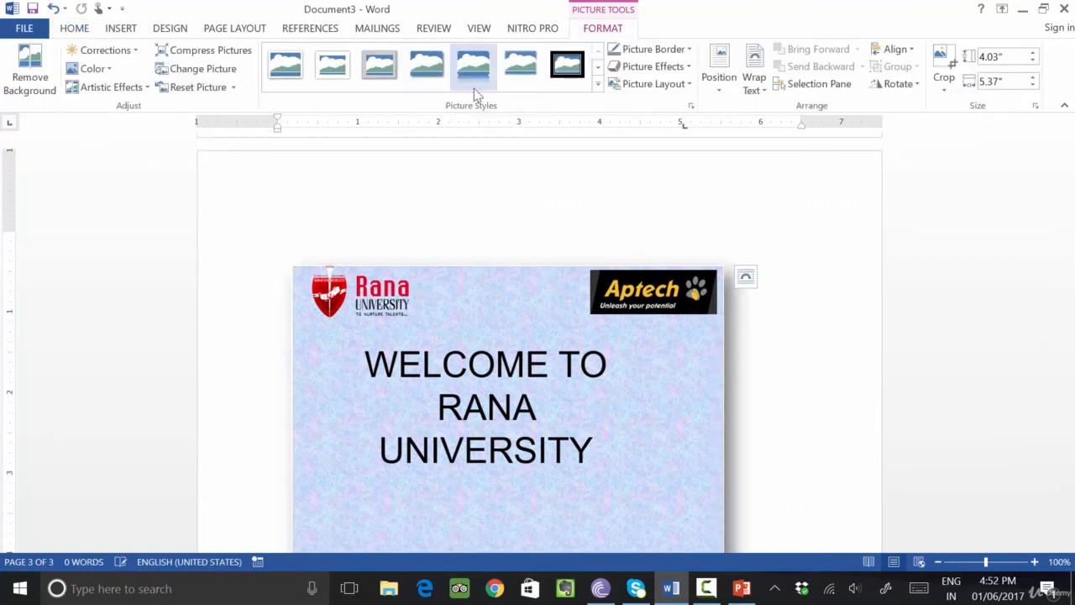
pyautogui.click(660, 84)
pyautogui.click(661, 69)
pyautogui.moveTo(676, 165)
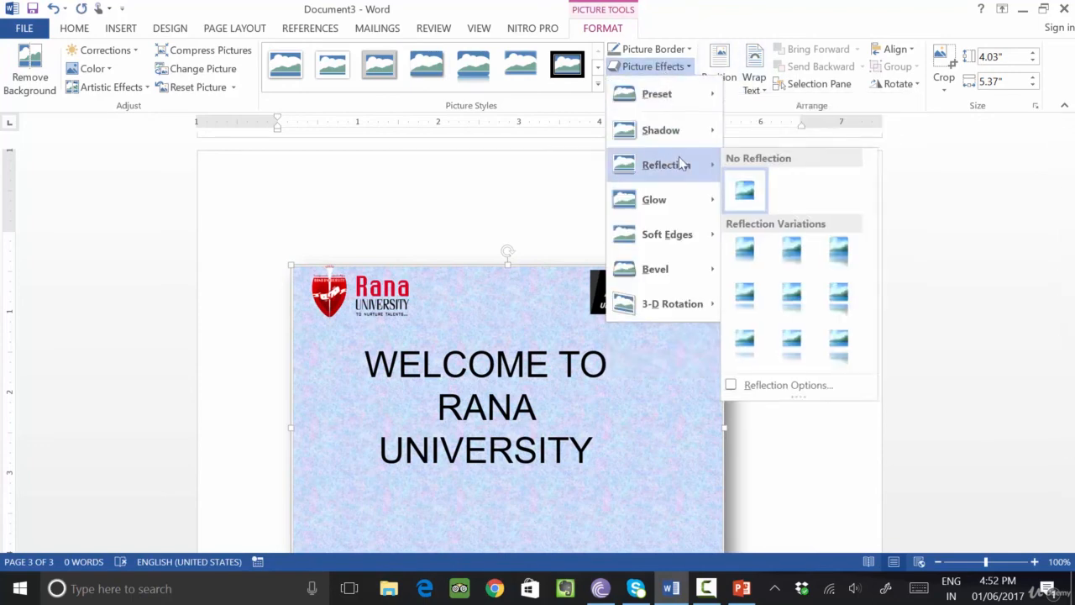
pyautogui.click(793, 254)
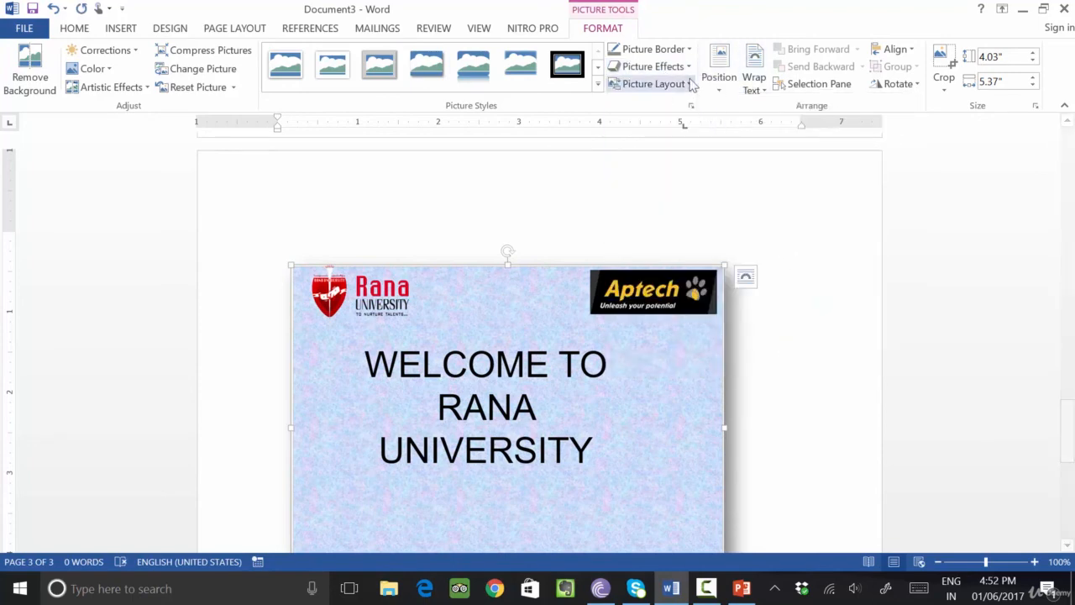
# - Outline the slide picture with a red border
pyautogui.click(668, 49)
pyautogui.click(729, 131)
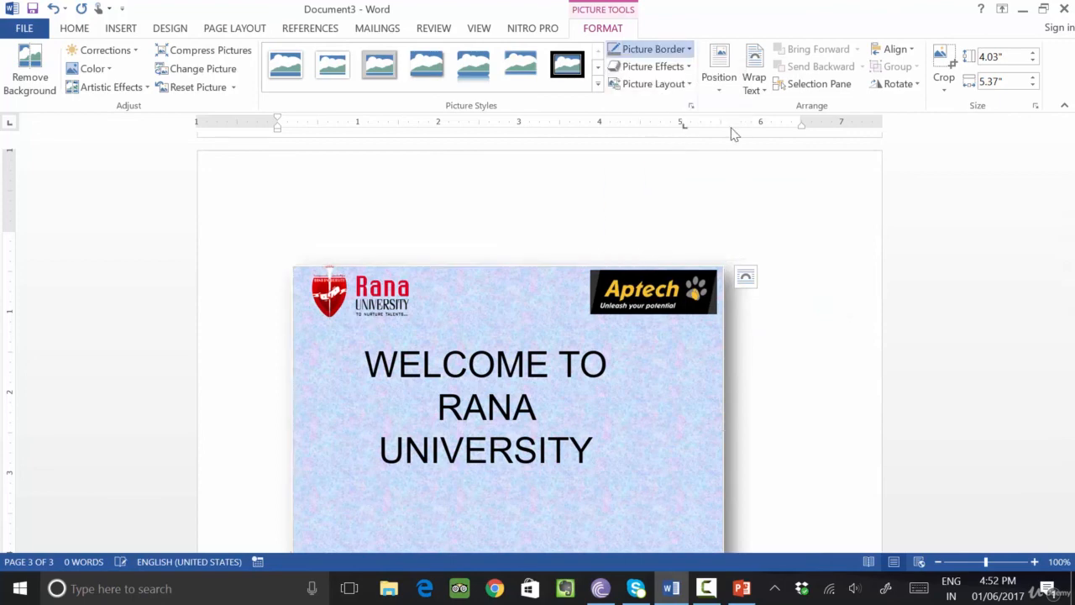
pyautogui.click(651, 84)
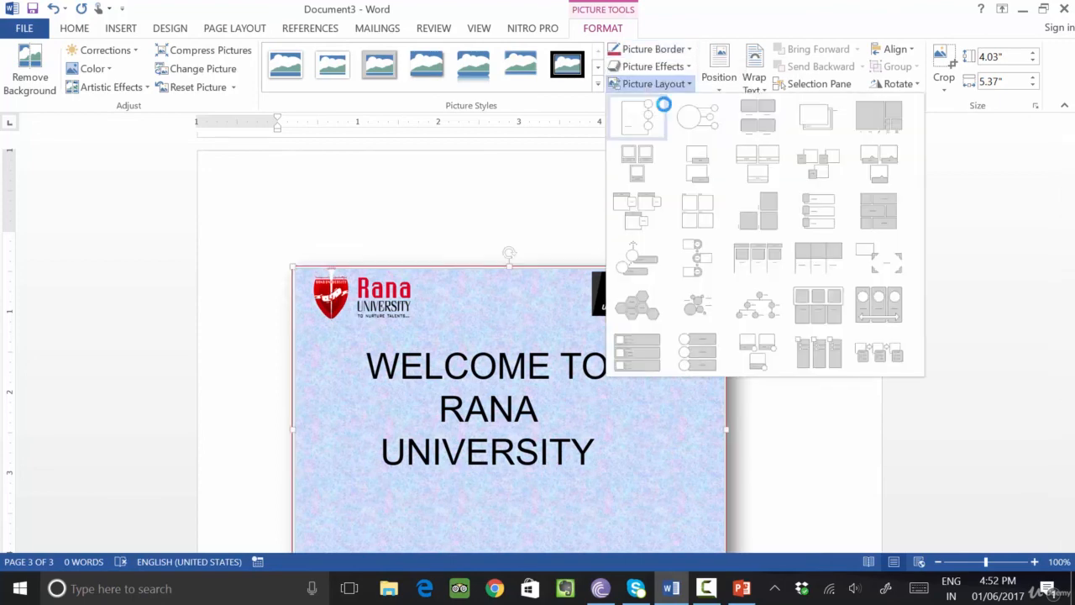
pyautogui.click(451, 199)
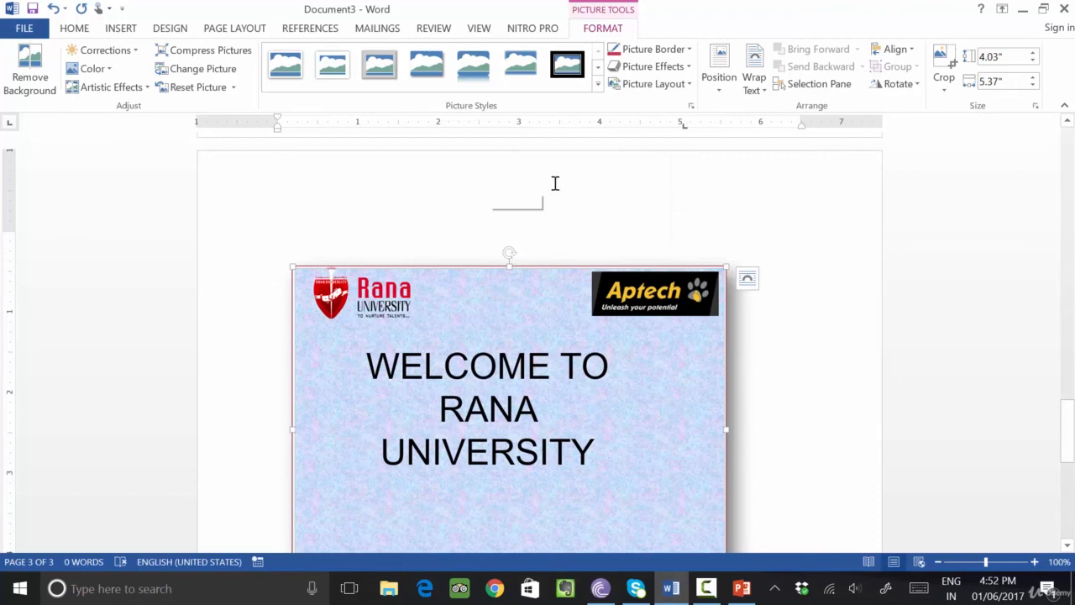
# - Position the slide picture at the top centre of page 3 with text wrapping and deselect it
pyautogui.click(719, 90)
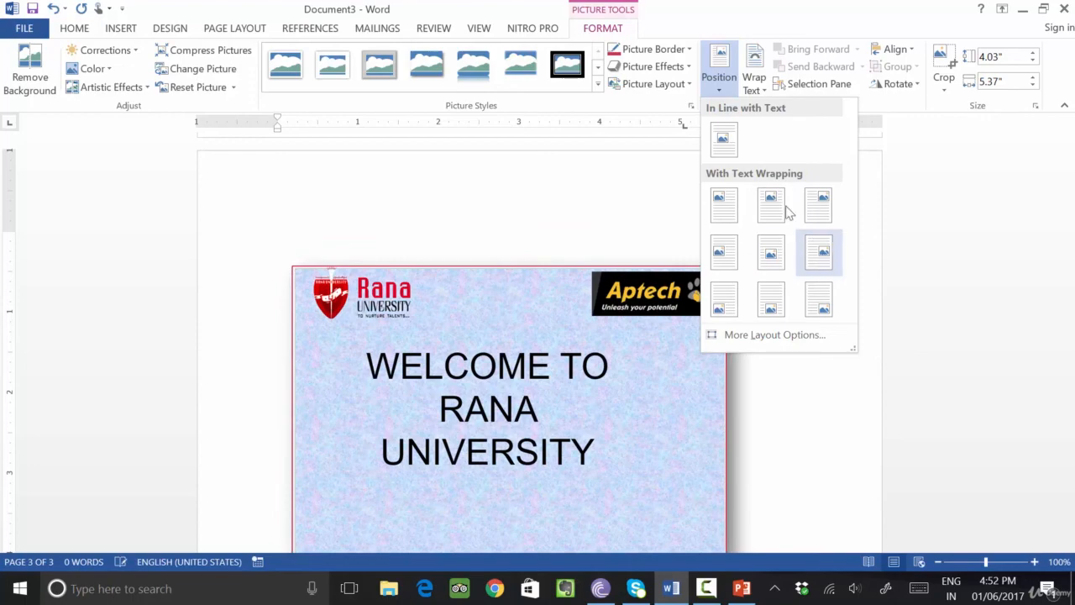
pyautogui.click(772, 206)
pyautogui.click(808, 271)
pyautogui.scroll(-8, 796, 267)
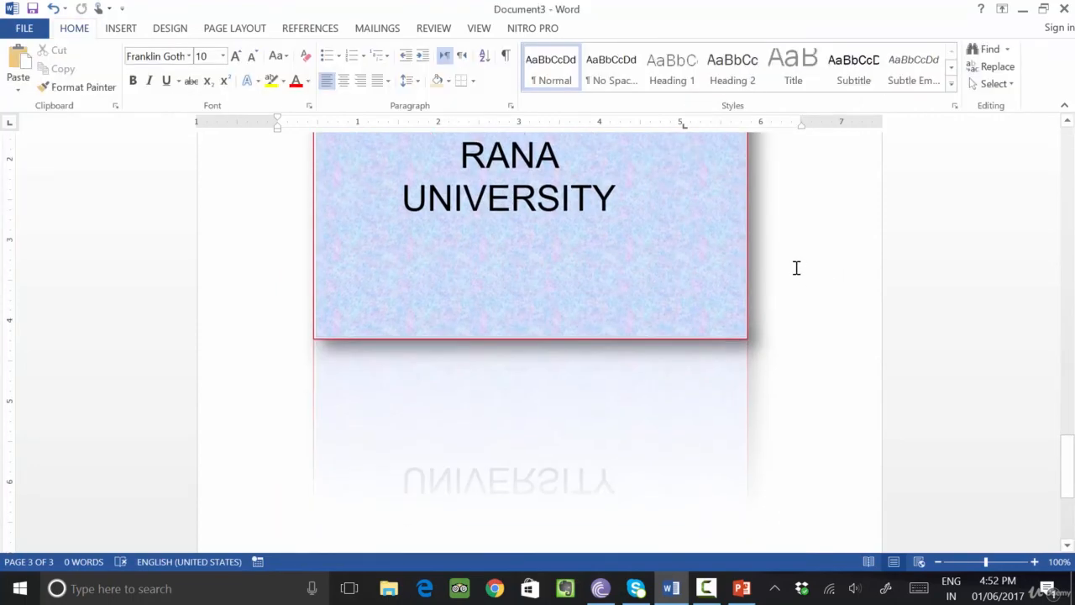
pyautogui.scroll(11, 791, 277)
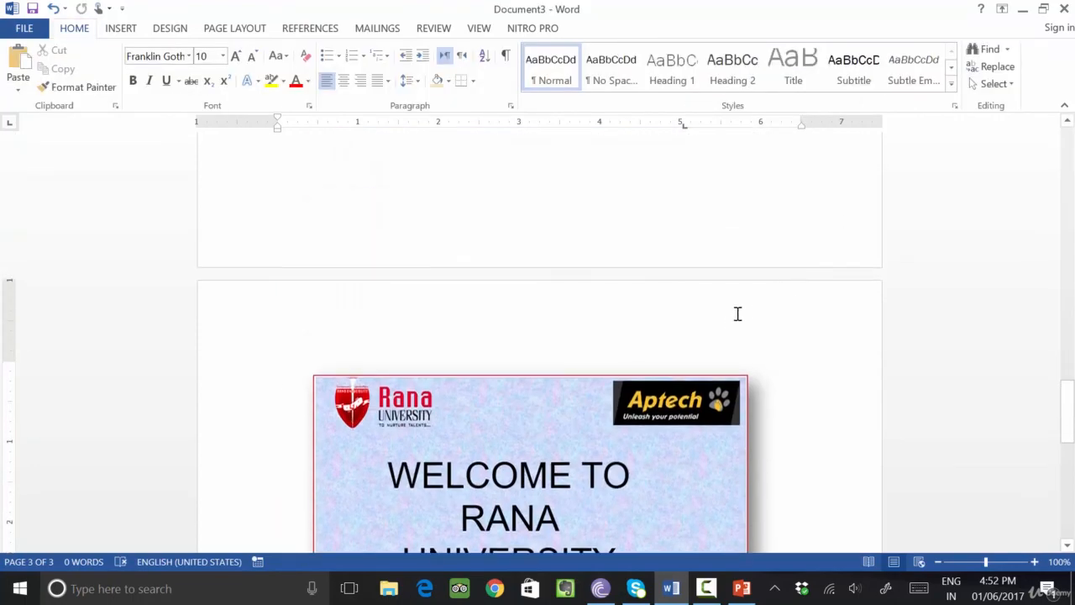
pyautogui.scroll(-2, 453, 219)
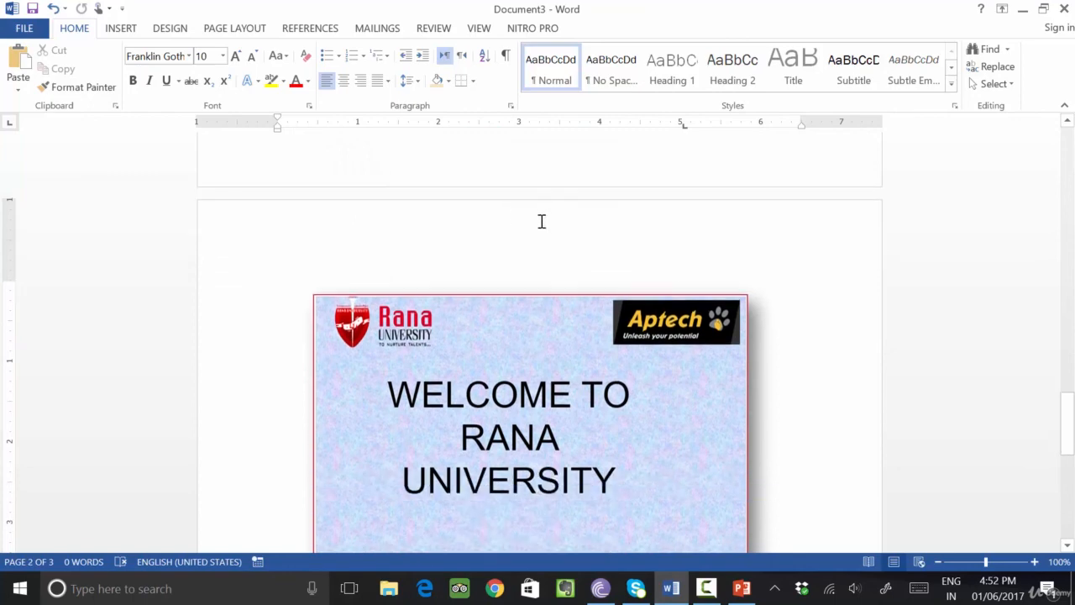
# - Show the commands for inserting content into the document
pyautogui.click(122, 28)
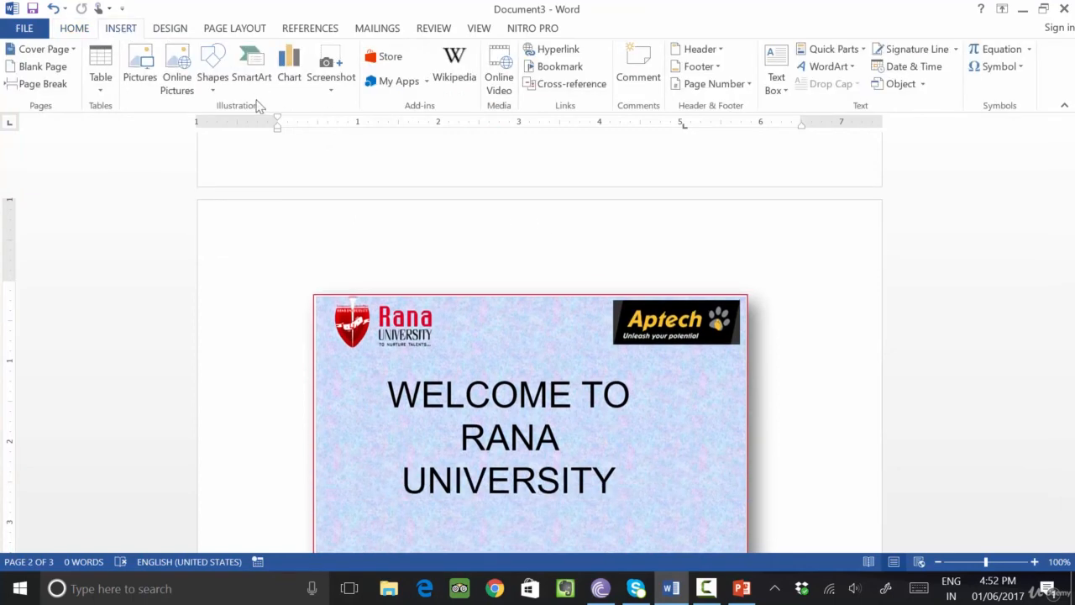